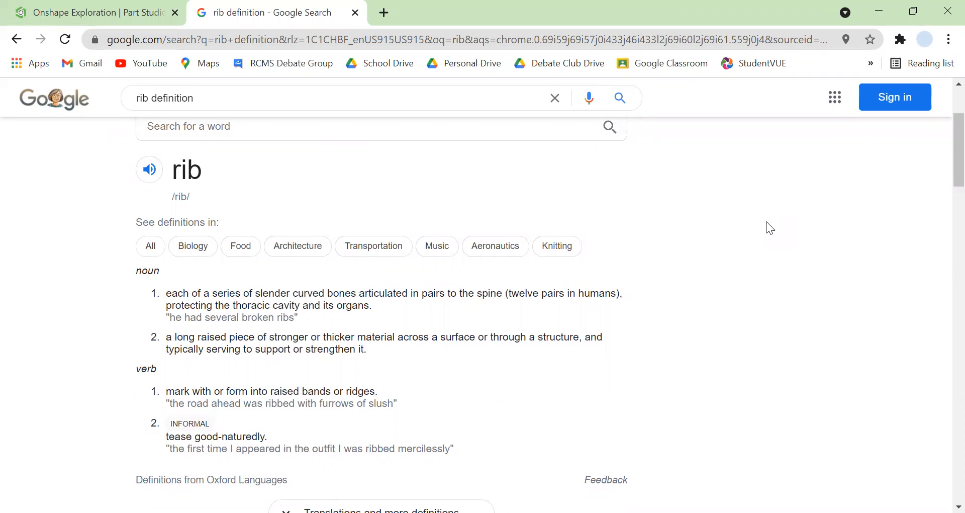
Read the dictionary definition of "rib" in the Google results, and return to the Onshape part studio.
left_click(88, 3)
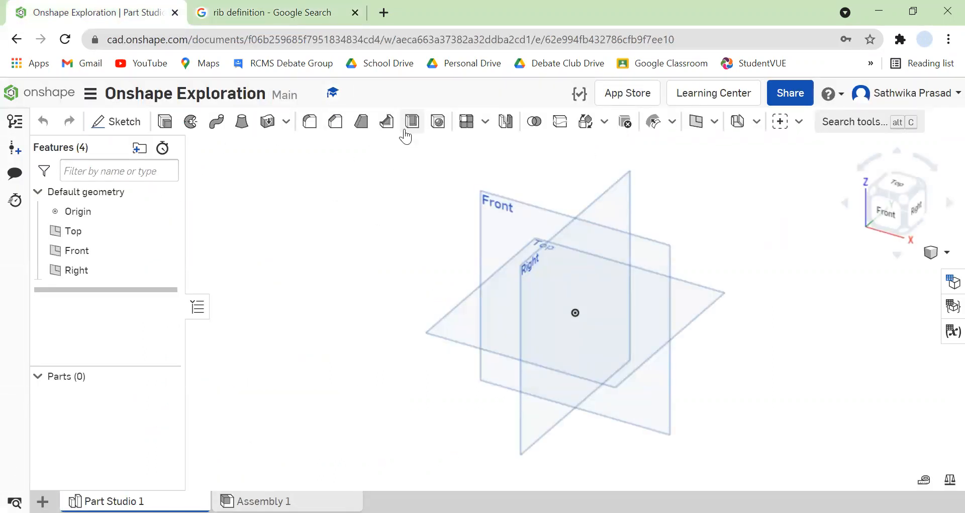
left_click(297, 6)
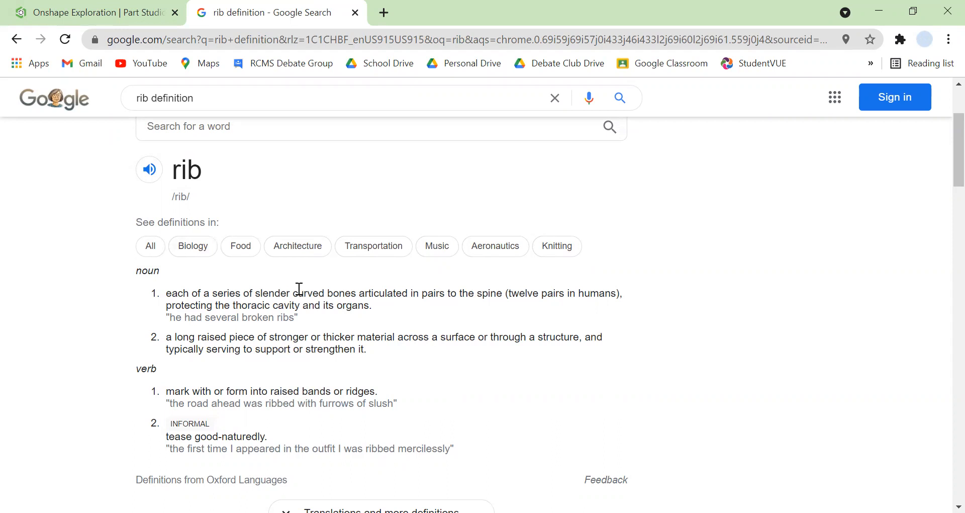
left_click(93, 12)
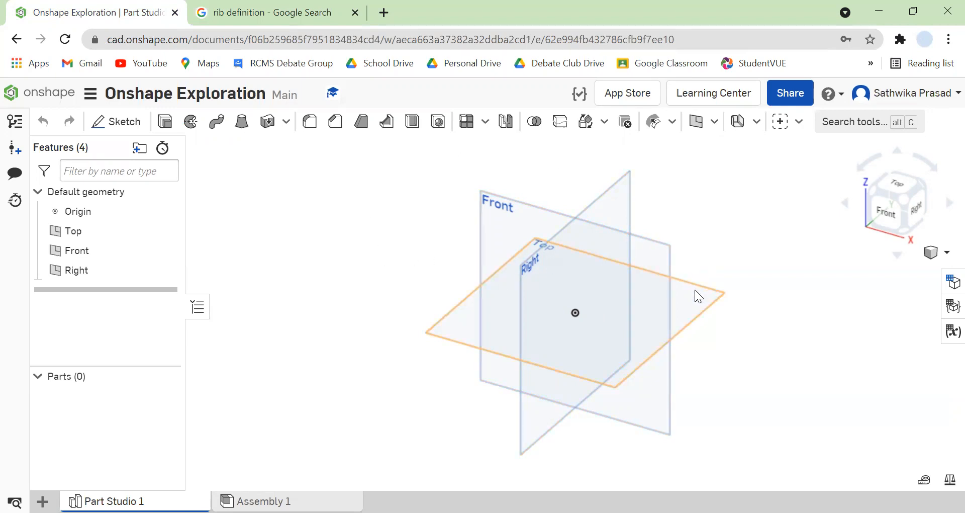
Start a sketch on the Top plane and draw a center point rectangle about 4.8 in by 2.7 in around the origin.
left_click(697, 304)
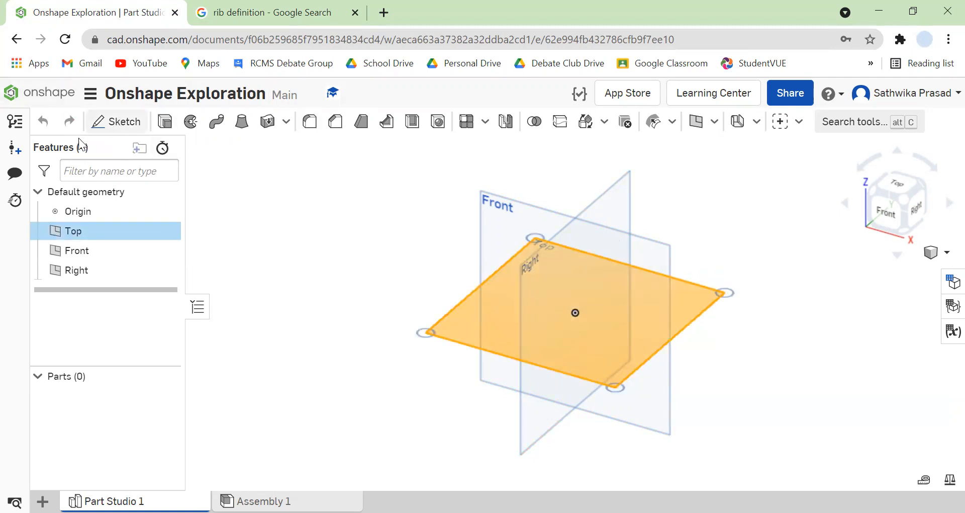
left_click(123, 121)
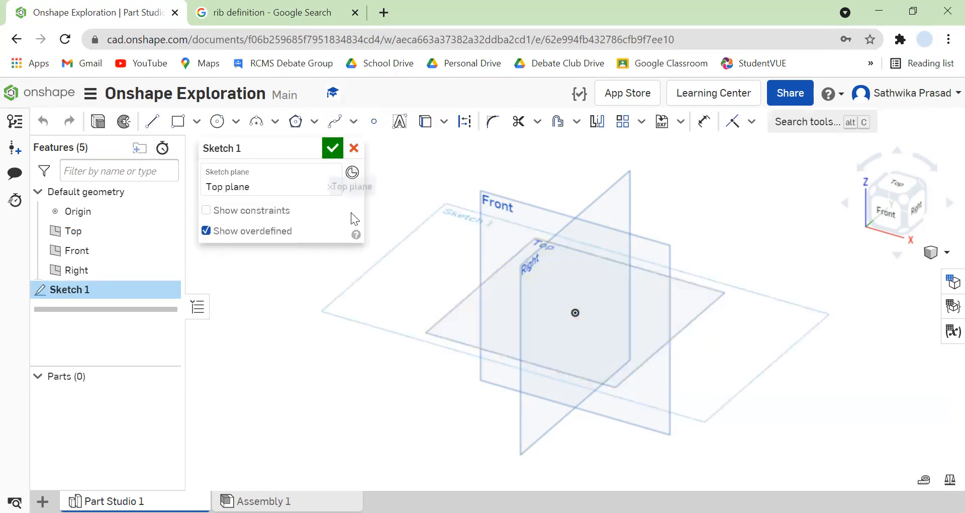
right_click(742, 373)
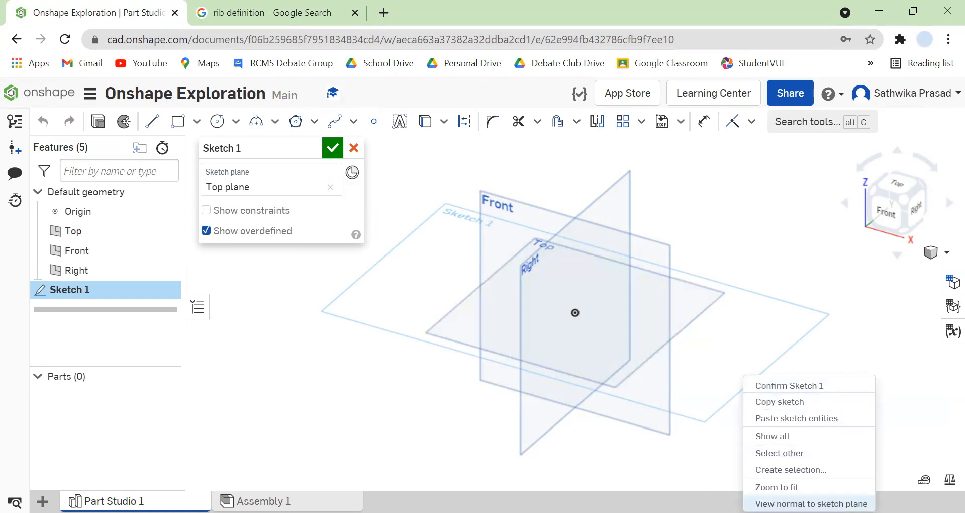
left_click(812, 503)
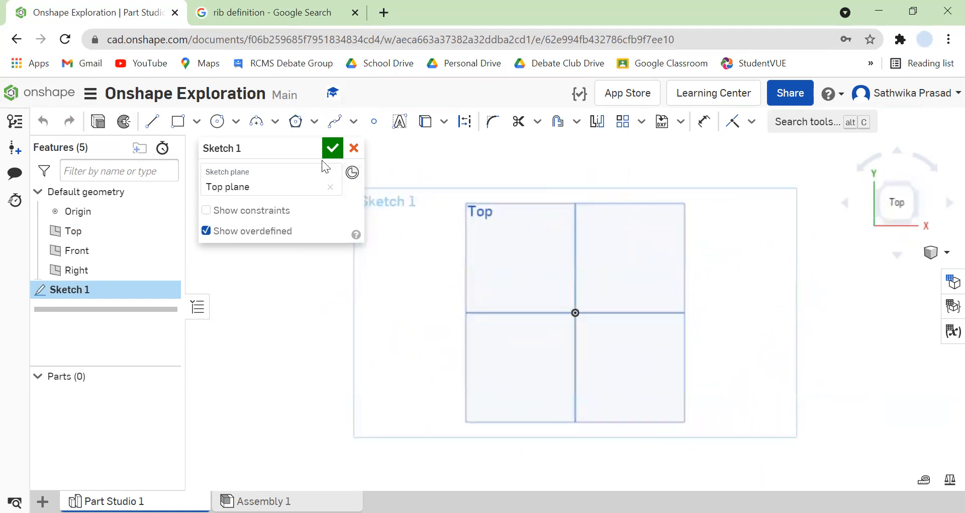
left_click(201, 130)
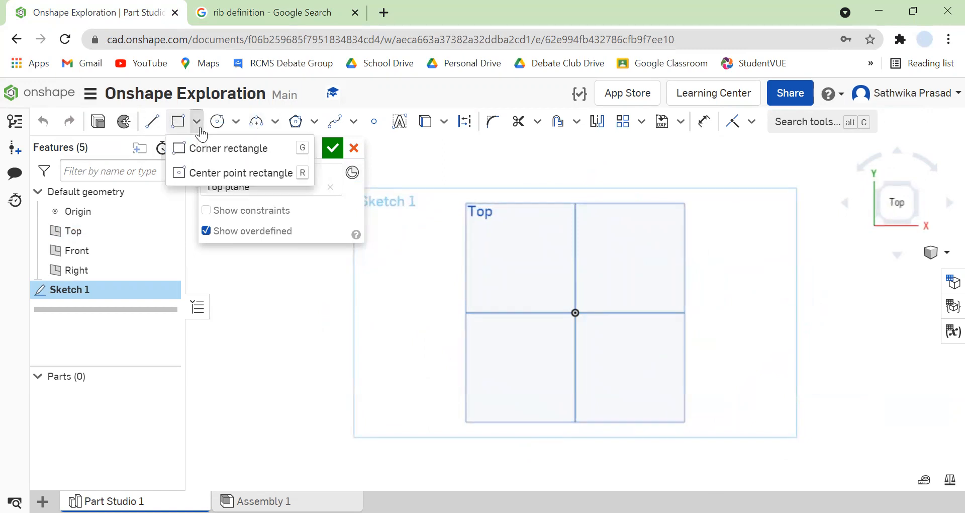
left_click(259, 297)
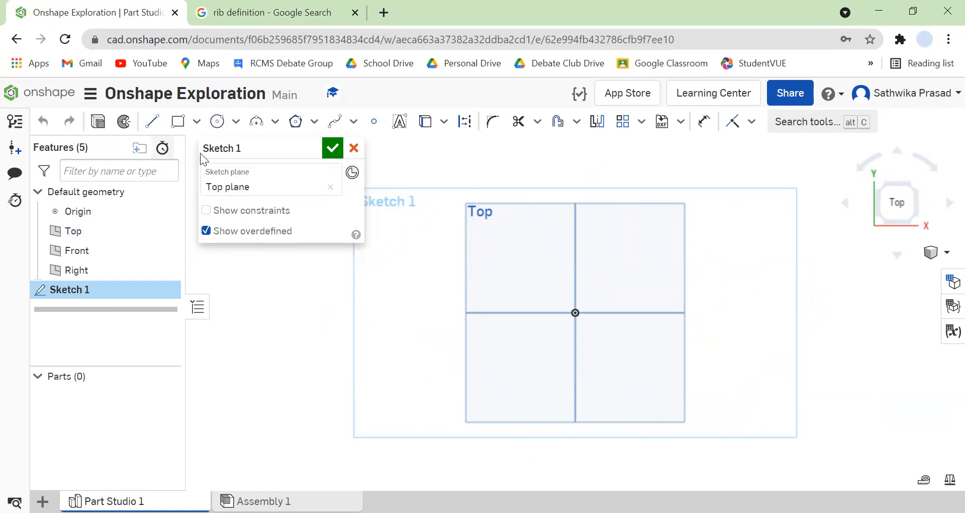
left_click(196, 121)
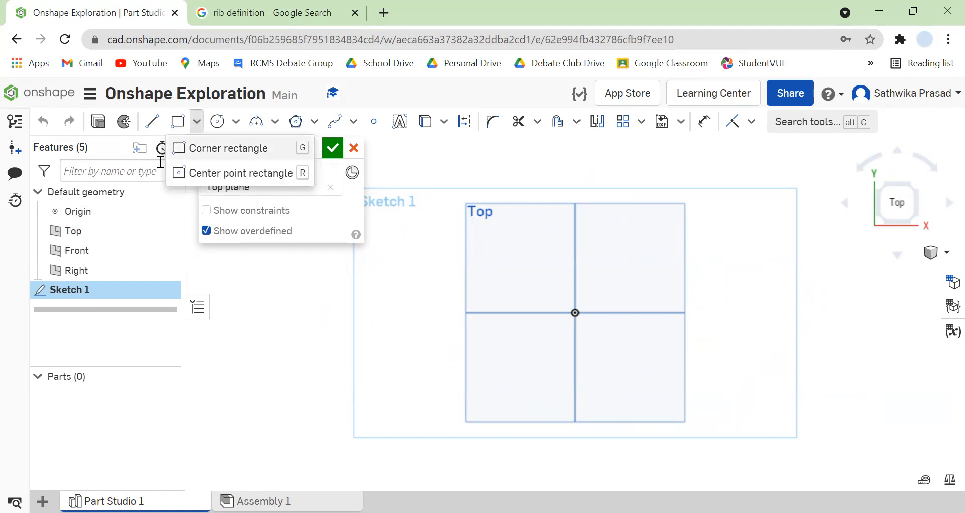
left_click(243, 172)
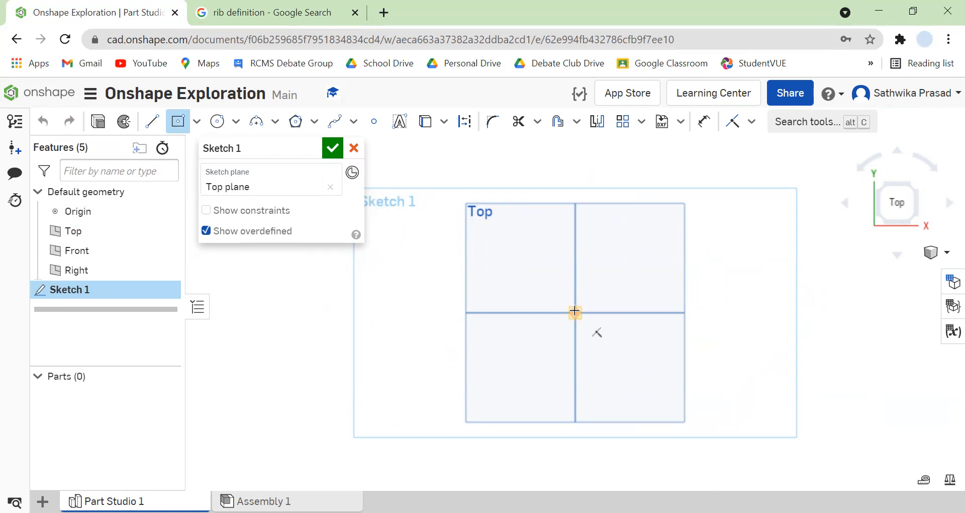
left_click(575, 312)
left_click(663, 263)
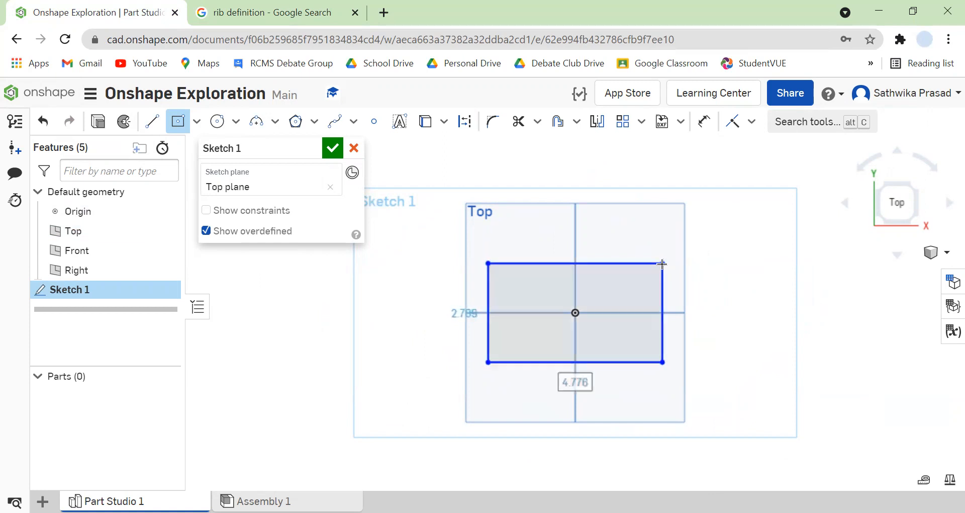
Dimension the rectangle 5 in wide and 3 in high, and finish the sketch.
left_click(704, 122)
left_click(603, 263)
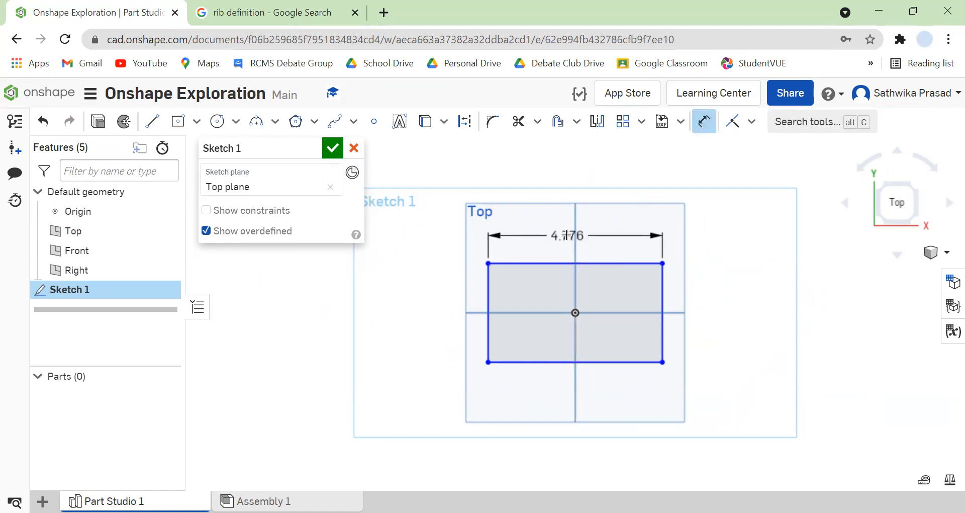
left_click(559, 232)
type("5")
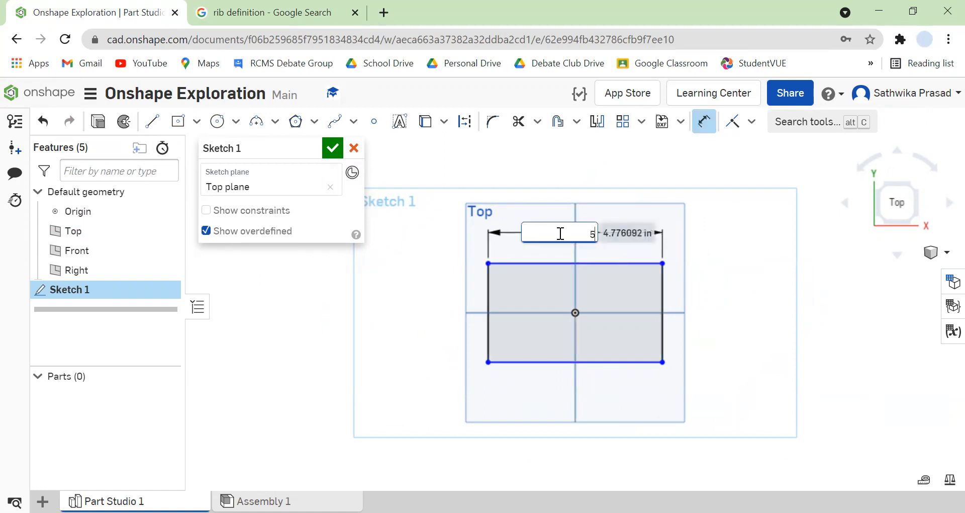
key("Return")
left_click(485, 327)
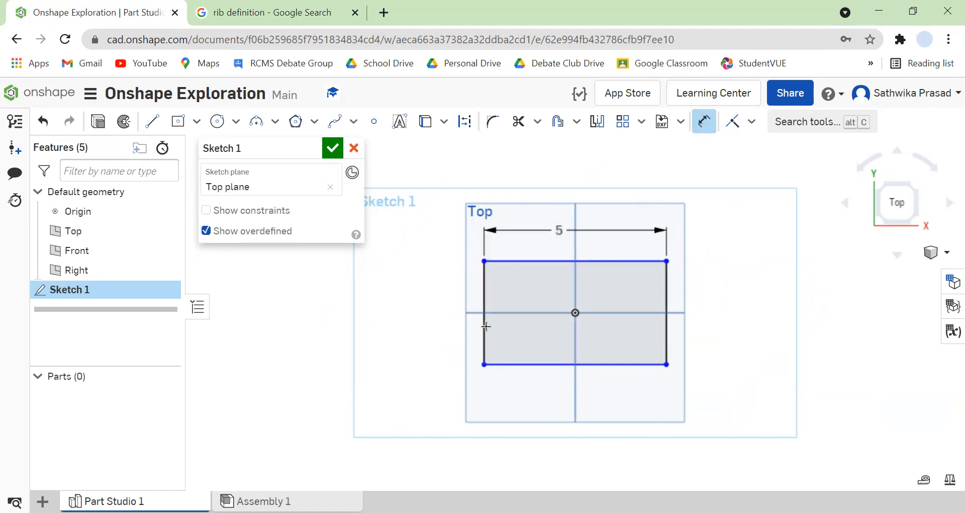
left_click(438, 322)
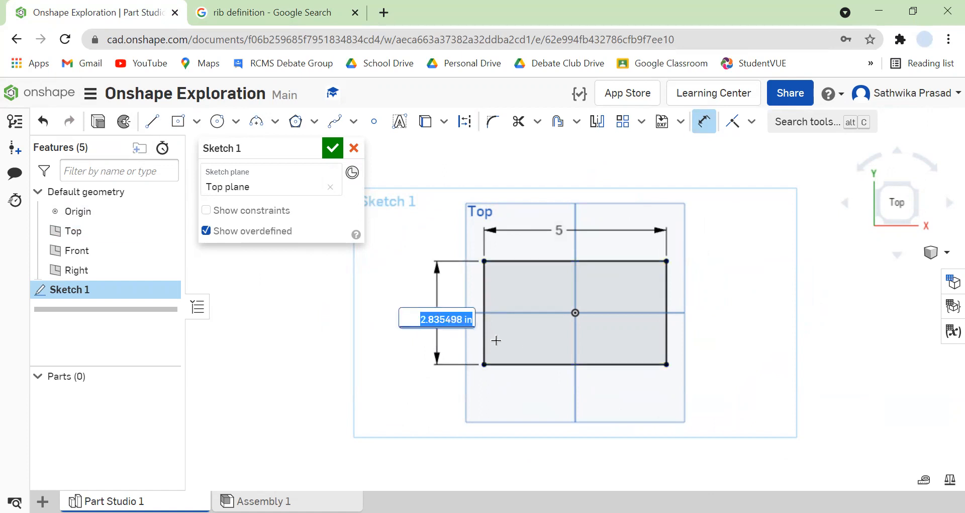
type("3")
key("Return")
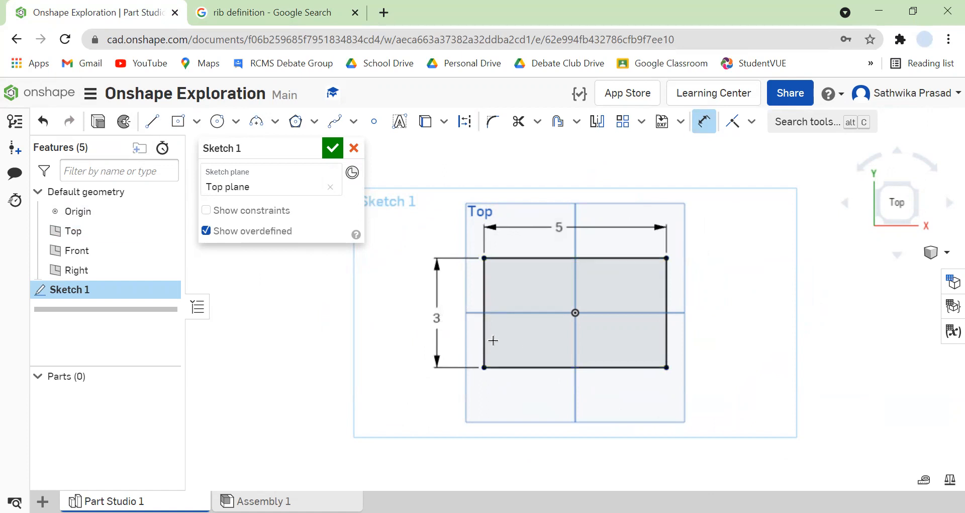
left_click(332, 148)
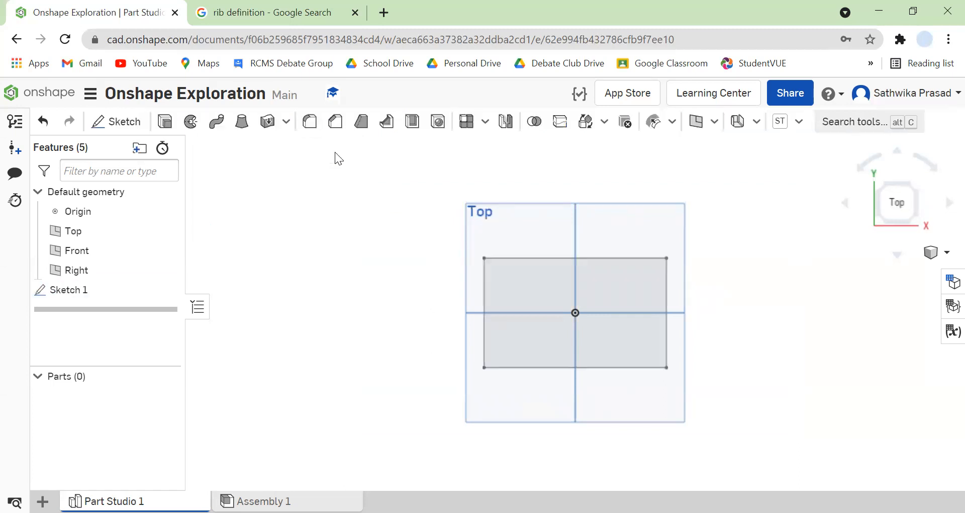
Extrude the rectangle as a new solid with a blind depth of 1.5 in.
left_click(578, 337)
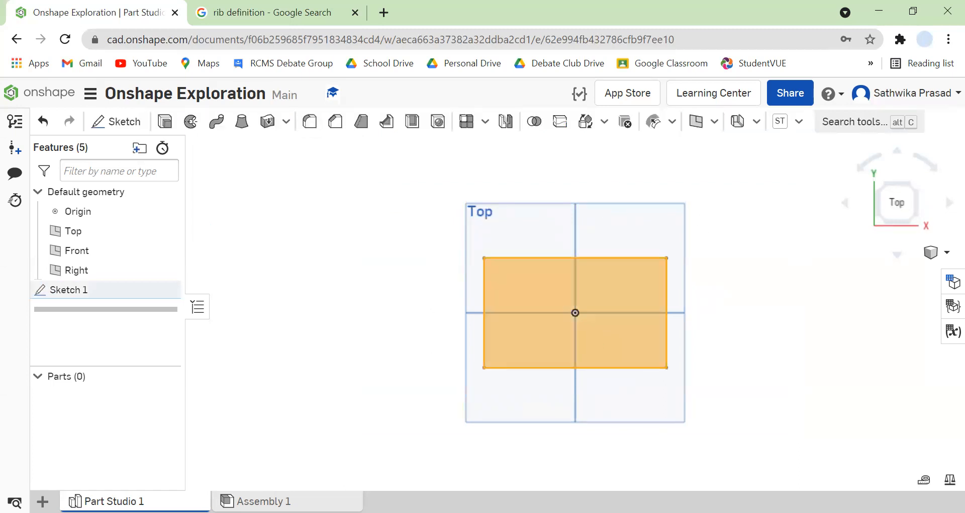
left_click(166, 122)
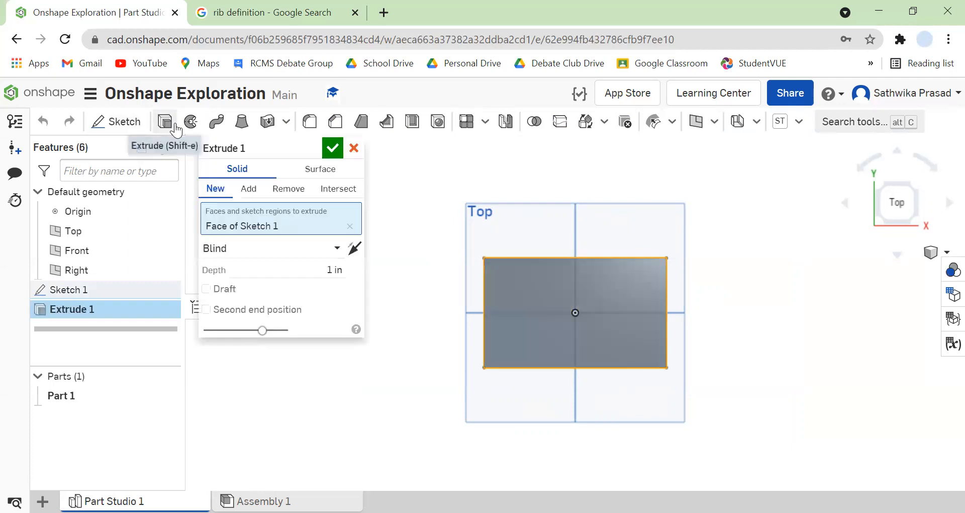
left_click(343, 270)
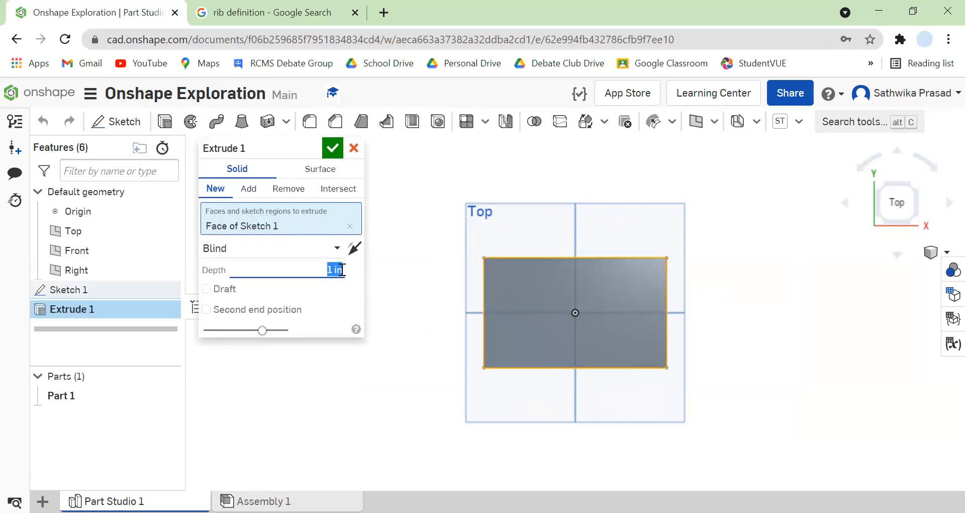
type("1.5")
key("Return")
left_click(933, 251)
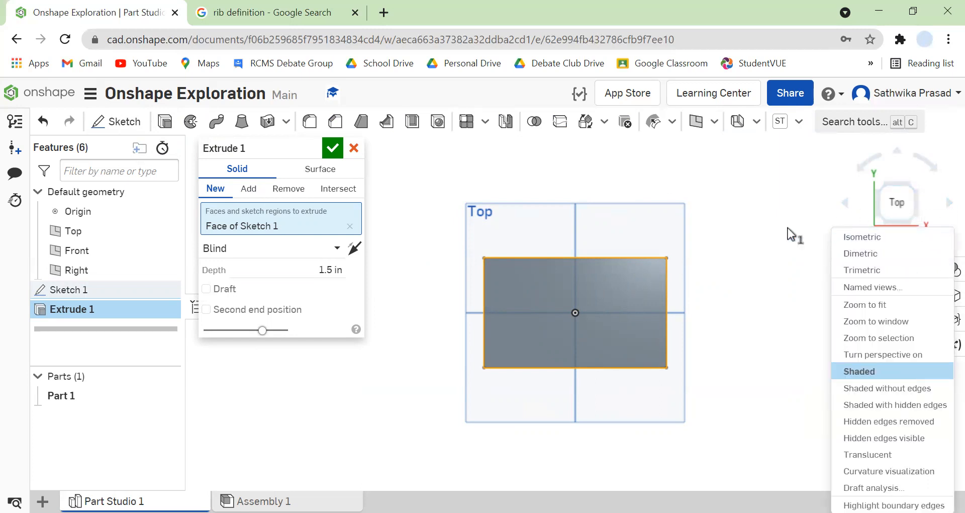
left_click(907, 238)
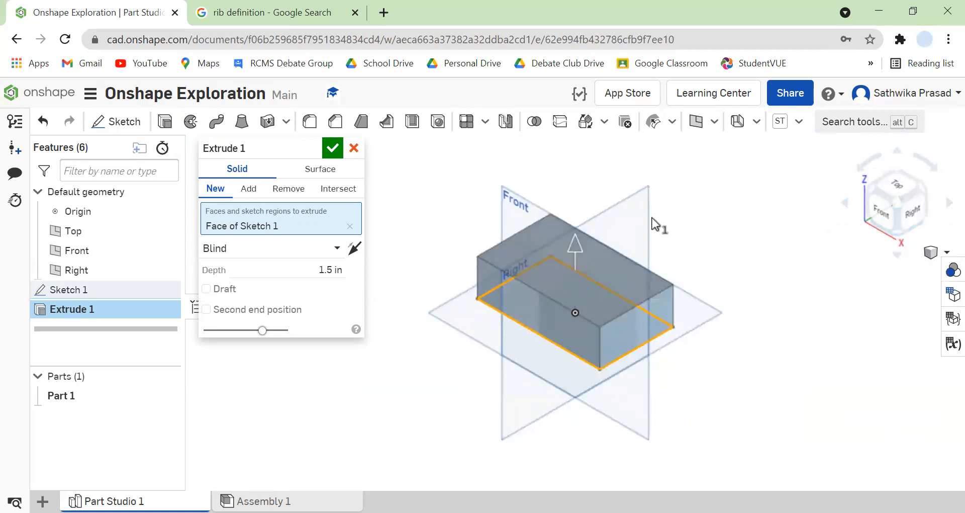
left_click(333, 148)
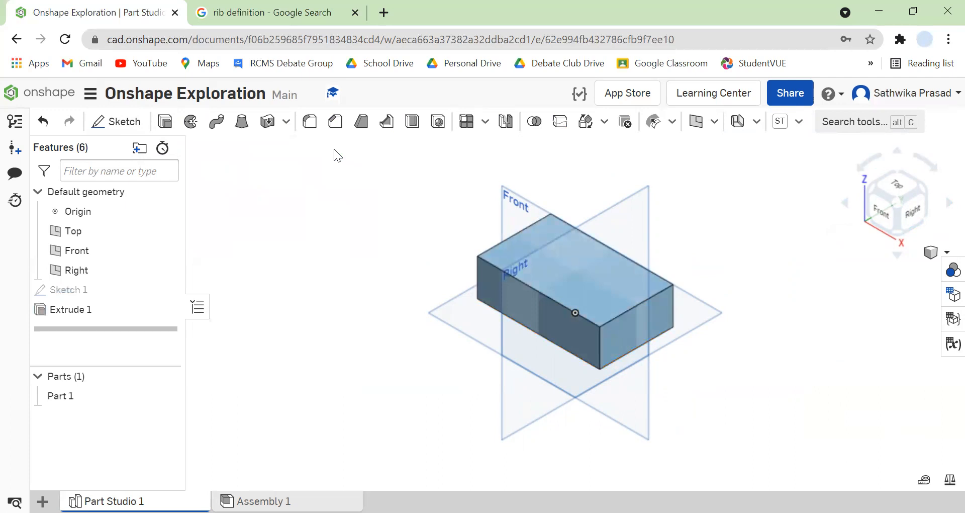
Hide the default planes and start a new sketch on the top face of the block.
key("p")
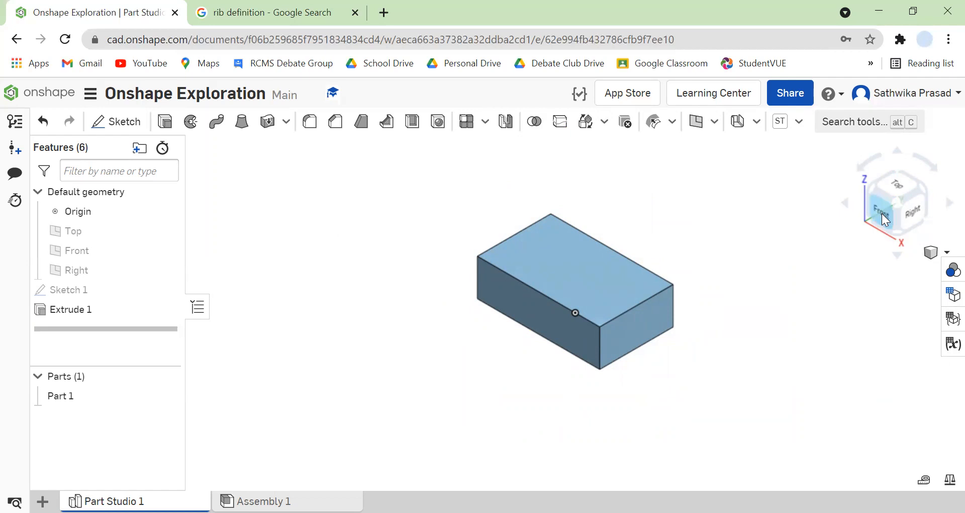
left_click(893, 189)
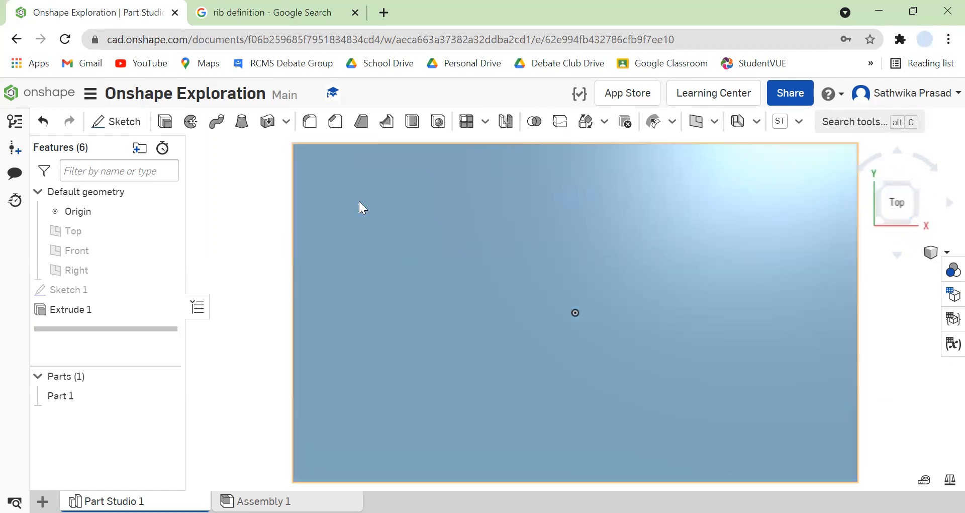
left_click(114, 122)
left_click(475, 271)
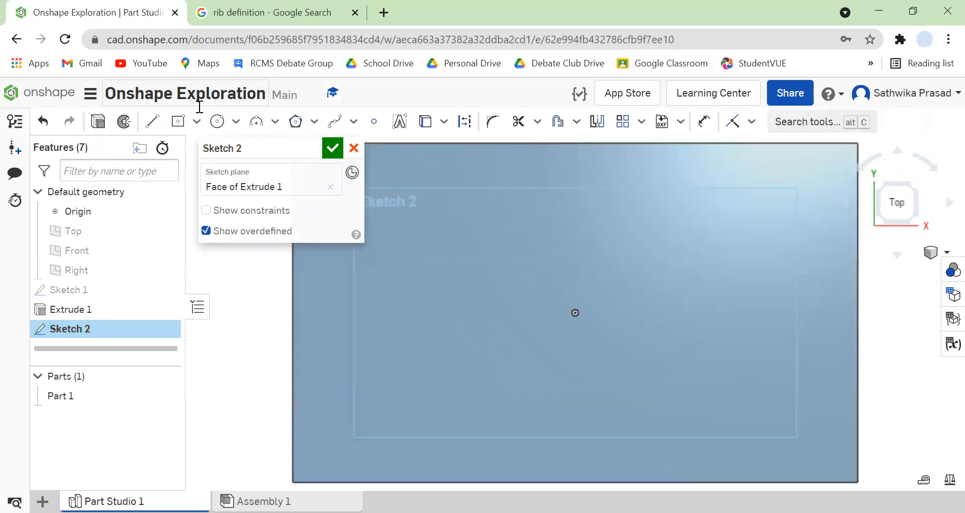
Draw a corner rectangle on the block's top face, starting at its front-left corner, about 1.3 in wide and spanning the full 3 in depth.
left_click(201, 126)
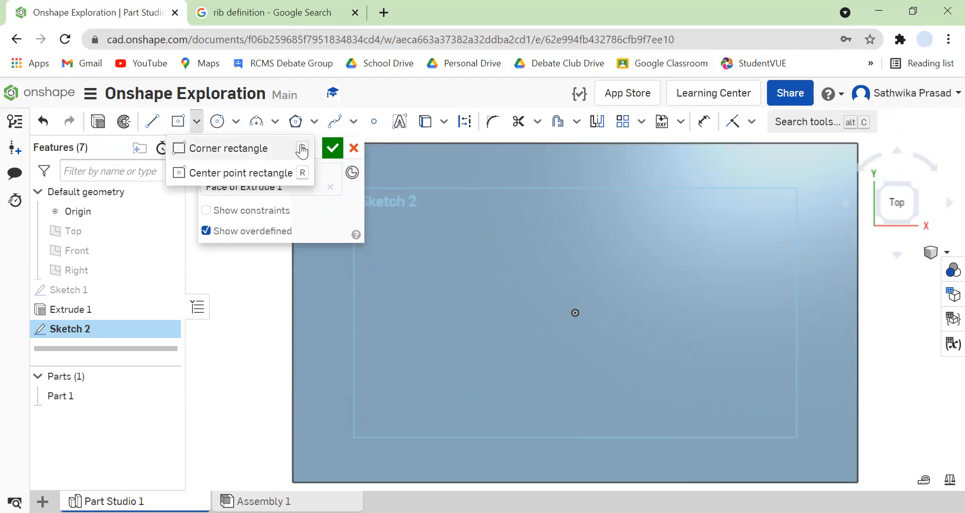
left_click(242, 148)
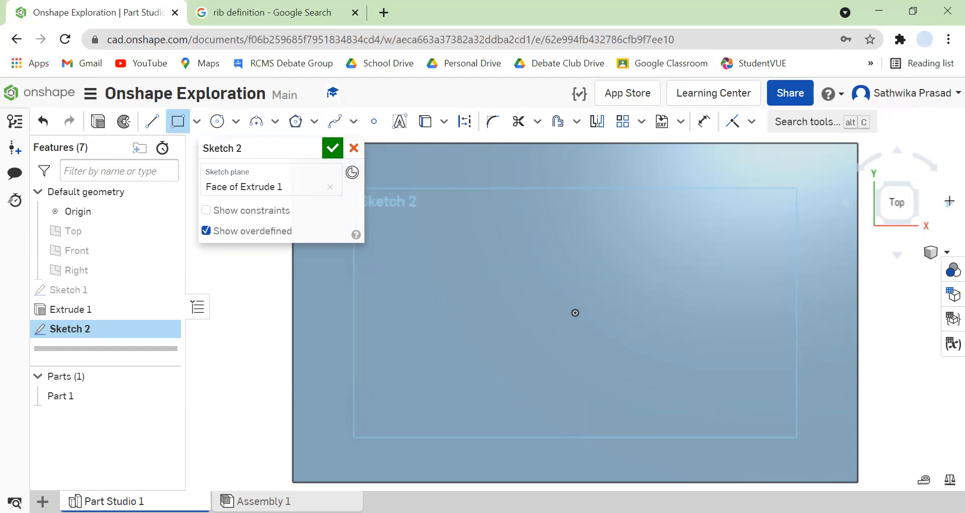
left_click(949, 201)
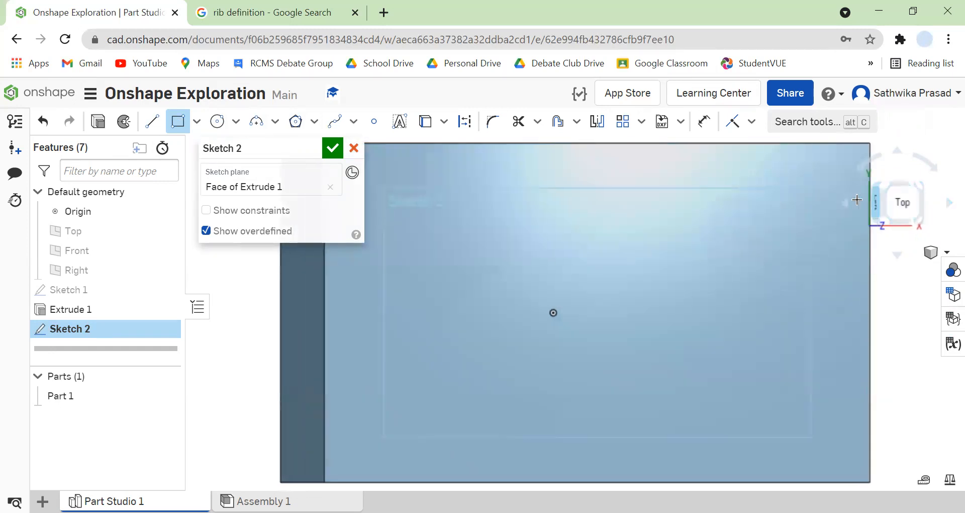
right_click(913, 245)
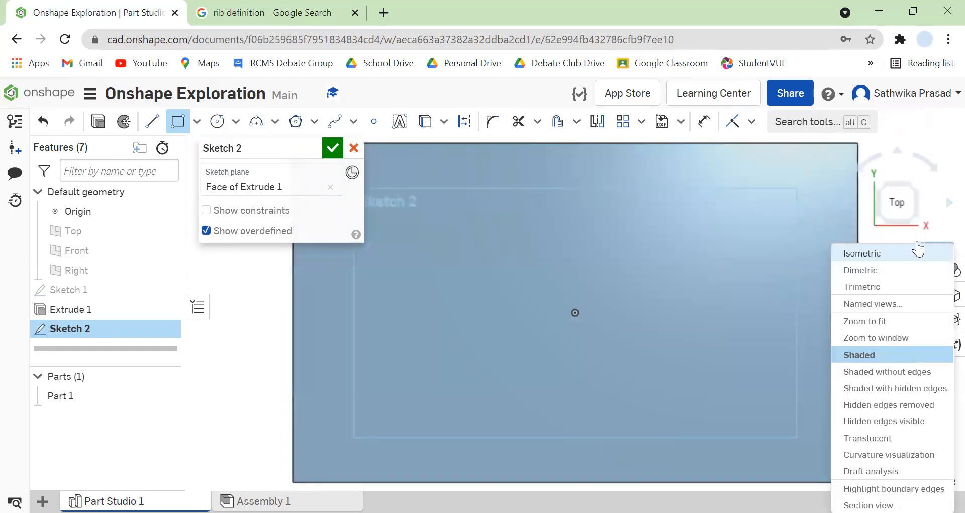
left_click(874, 252)
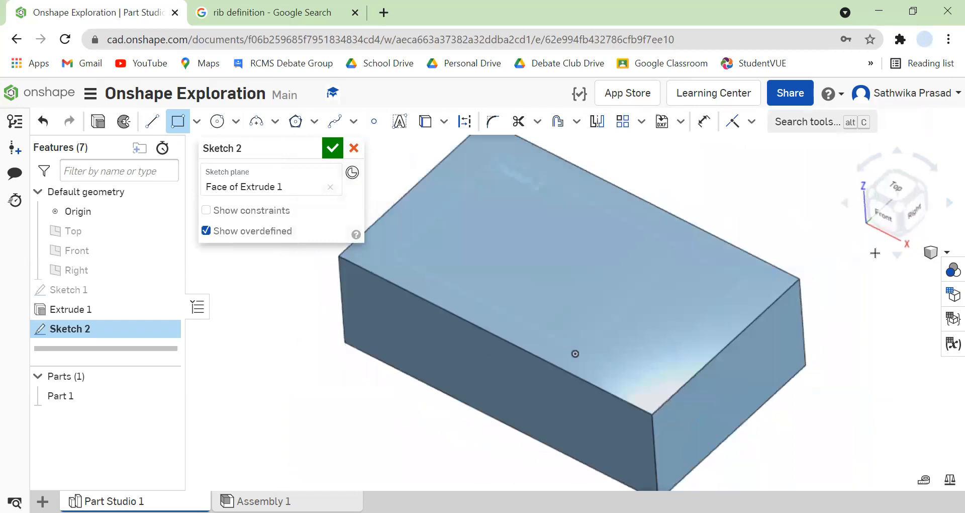
left_click(886, 201)
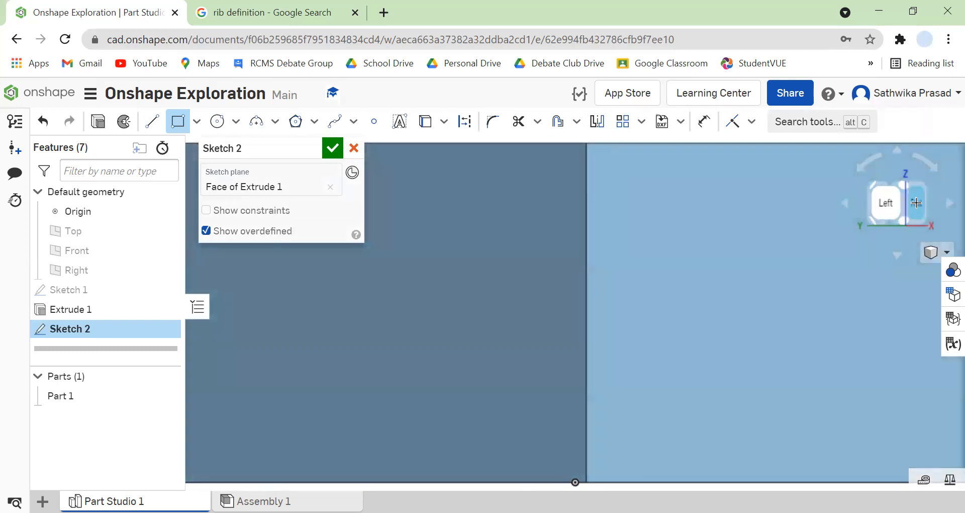
left_click(917, 204)
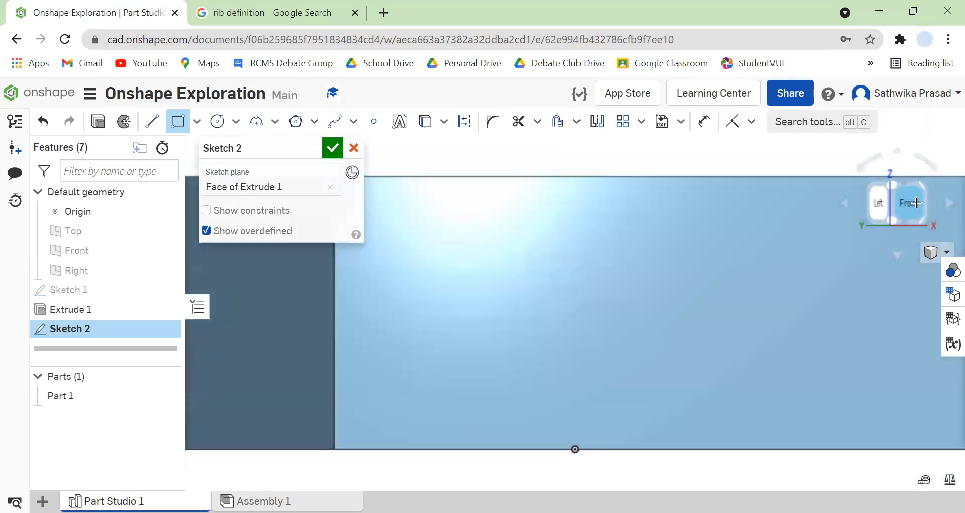
left_click(931, 252)
left_click(924, 253)
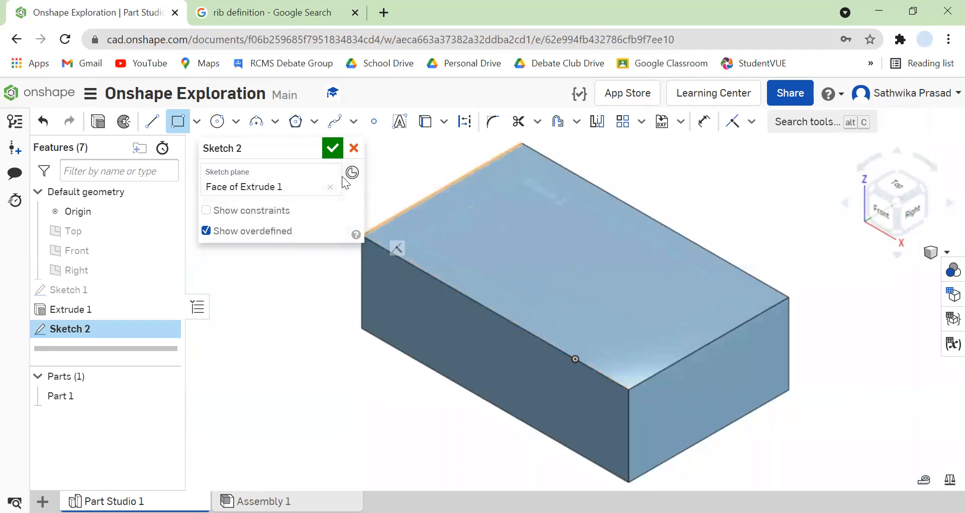
mouse_move(277, 147)
left_mouse_down()
mouse_move(200, 229)
mouse_move(109, 393)
left_mouse_up()
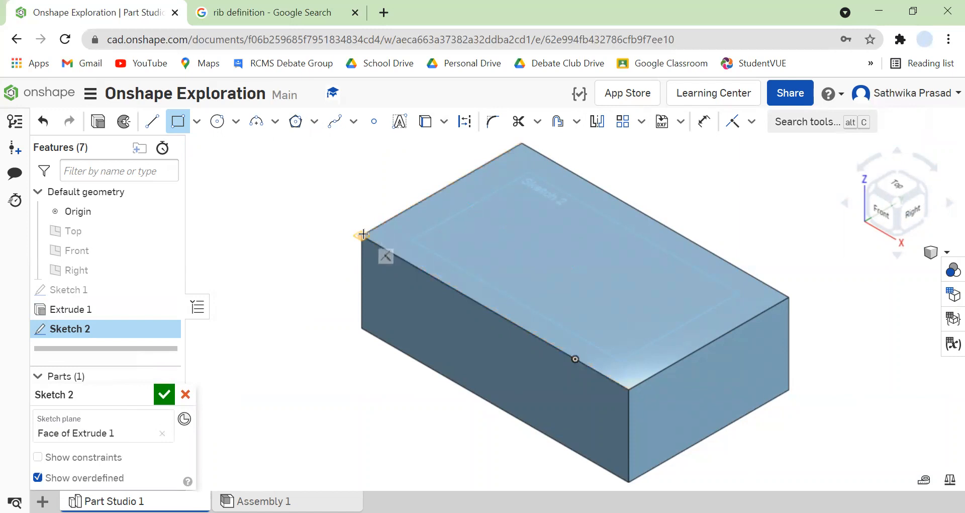
left_click(362, 235)
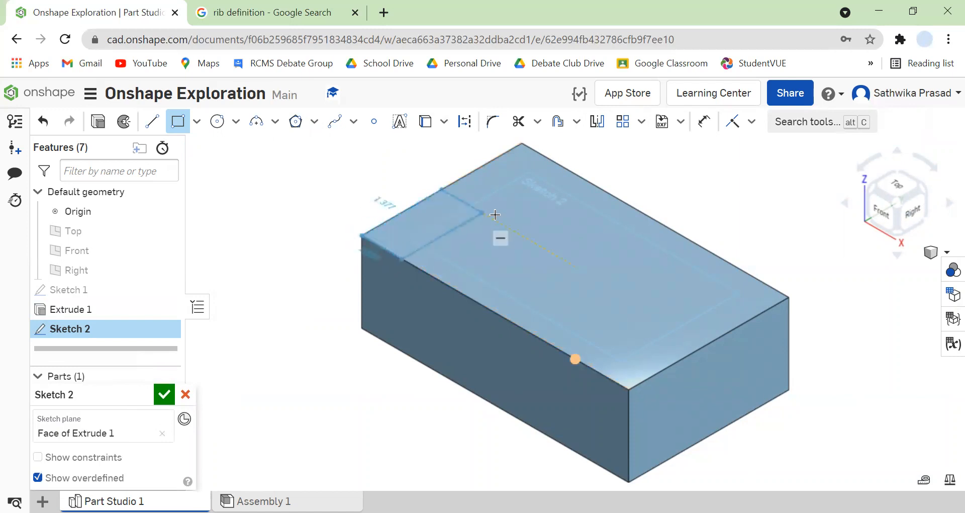
left_click(591, 185)
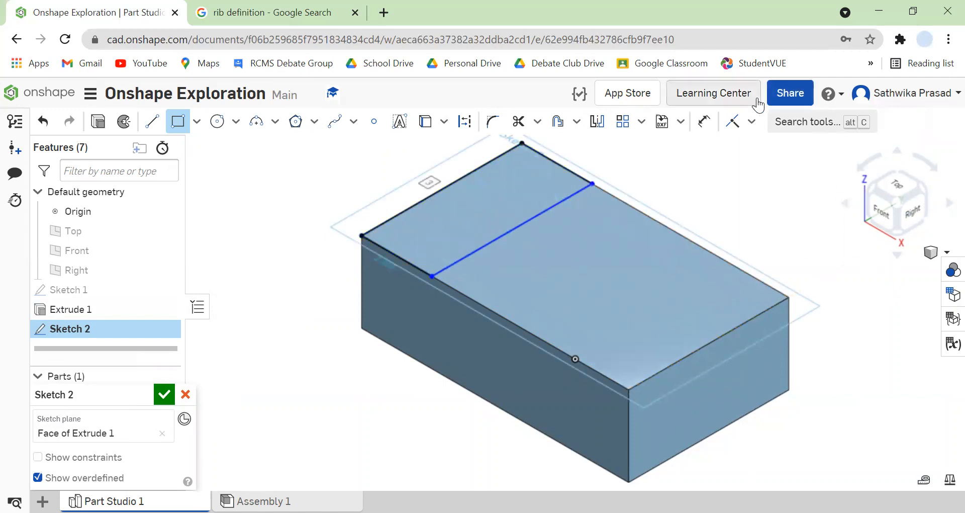
Dimension the rectangle's short side to 1 in and leave the Dimension tool.
left_click(699, 126)
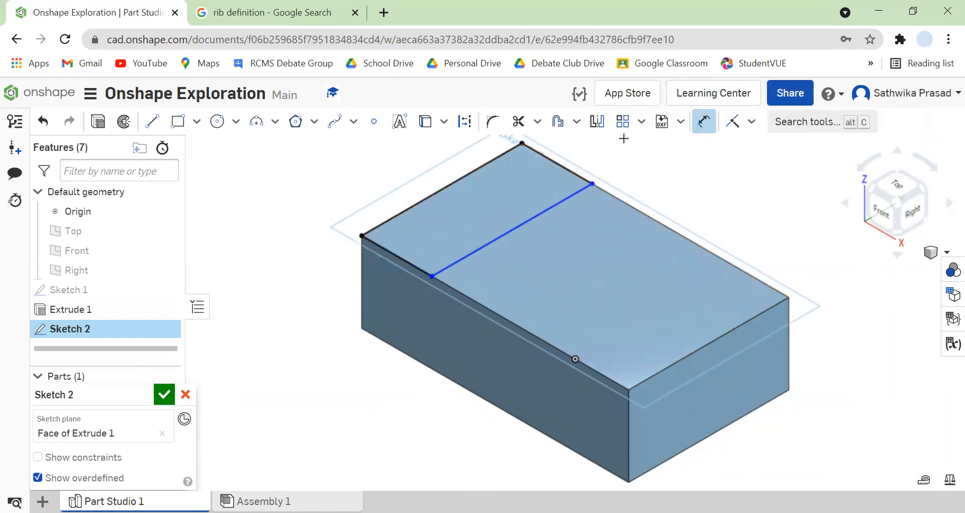
left_click(566, 168)
mouse_move(370, 208)
left_mouse_down()
mouse_move(458, 214)
mouse_move(517, 190)
mouse_move(551, 216)
mouse_move(567, 192)
mouse_move(528, 151)
mouse_move(350, 226)
mouse_move(442, 204)
mouse_move(565, 144)
mouse_move(351, 256)
mouse_move(541, 185)
mouse_move(566, 160)
mouse_move(558, 135)
mouse_move(601, 153)
left_mouse_up()
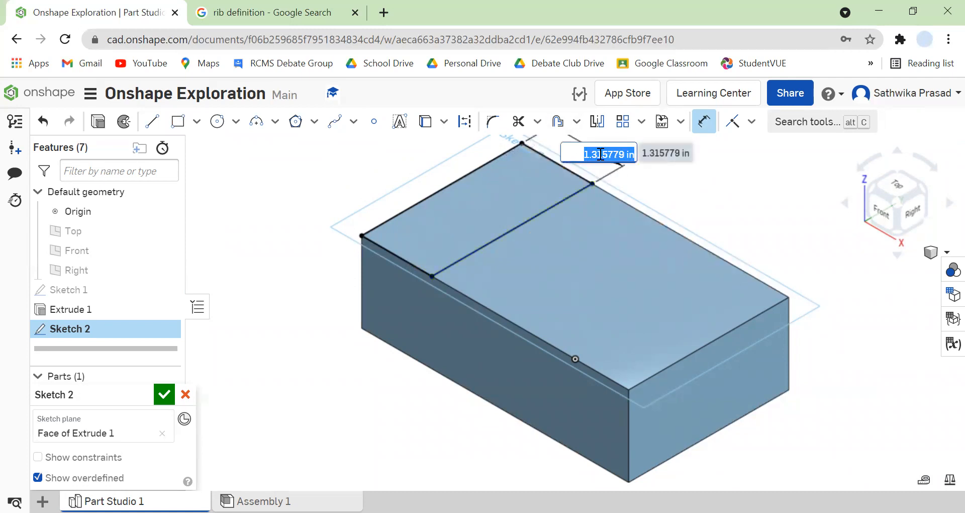
type("1")
key("Return")
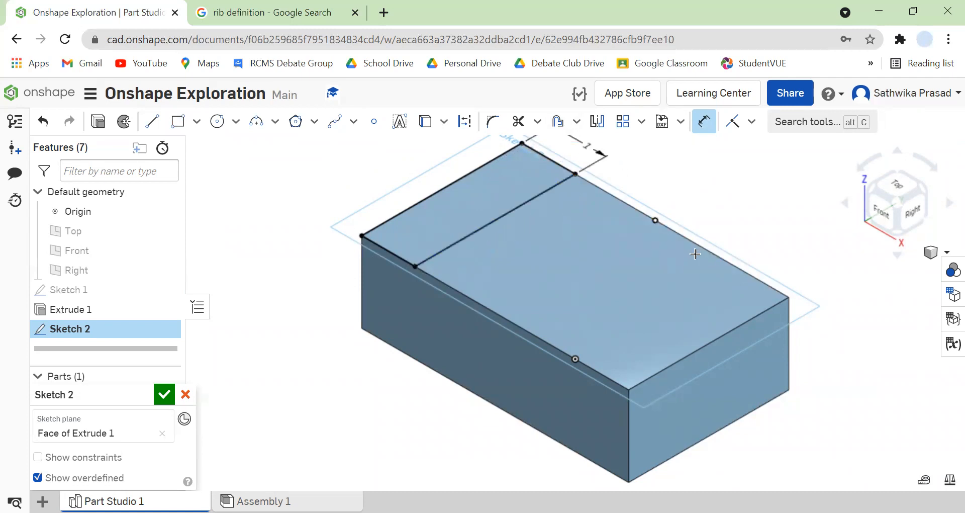
right_click(721, 168)
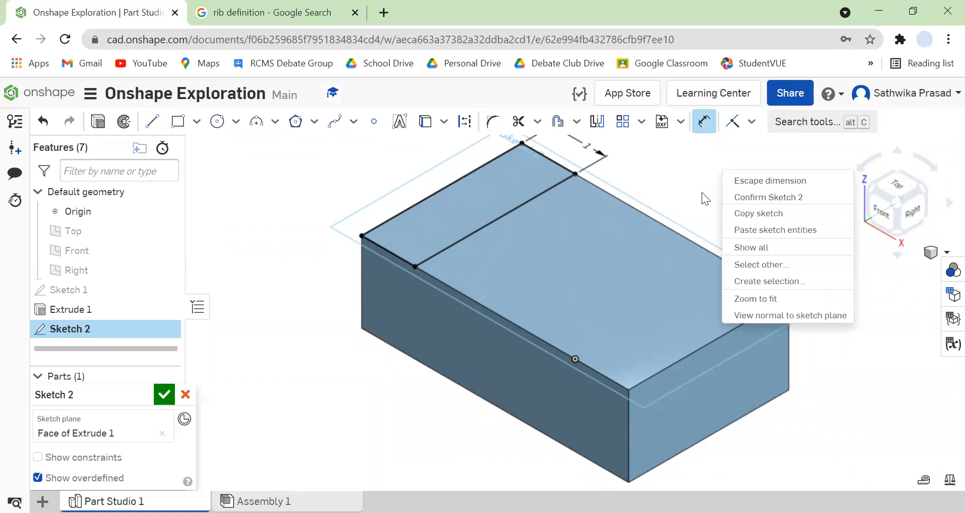
left_click(778, 180)
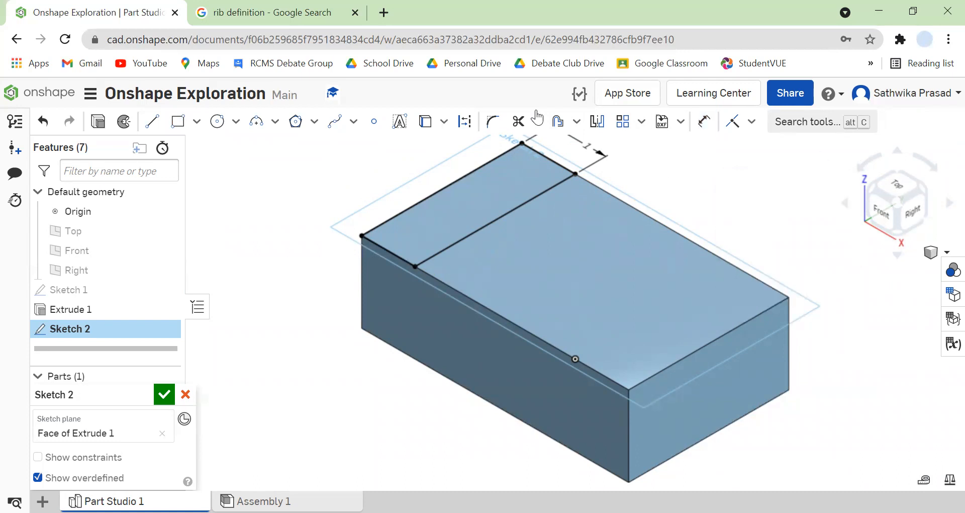
Extrude the rectangle upward as a solid added to the block, keeping the default depth, to form a raised step.
left_click(98, 121)
scroll(485, 245, "up", 1)
scroll(485, 245, "down", 3)
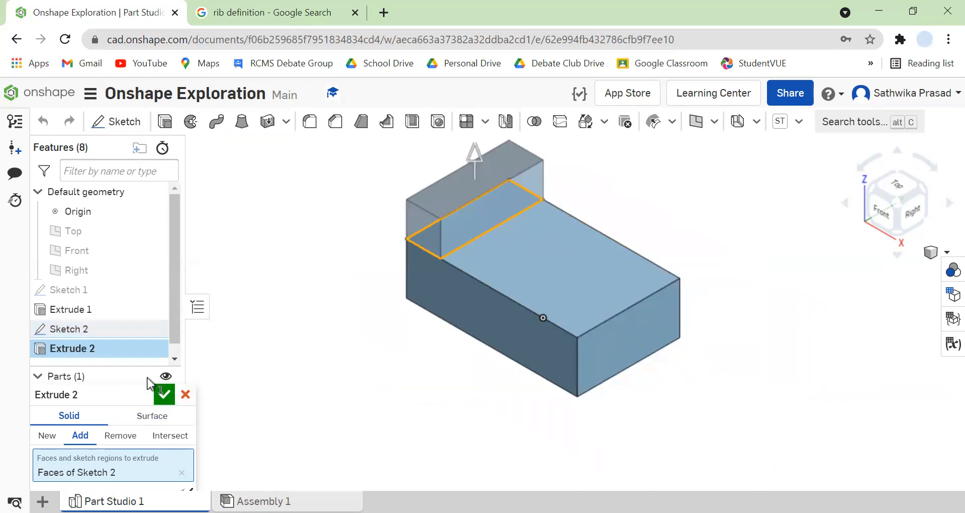
left_click(163, 414)
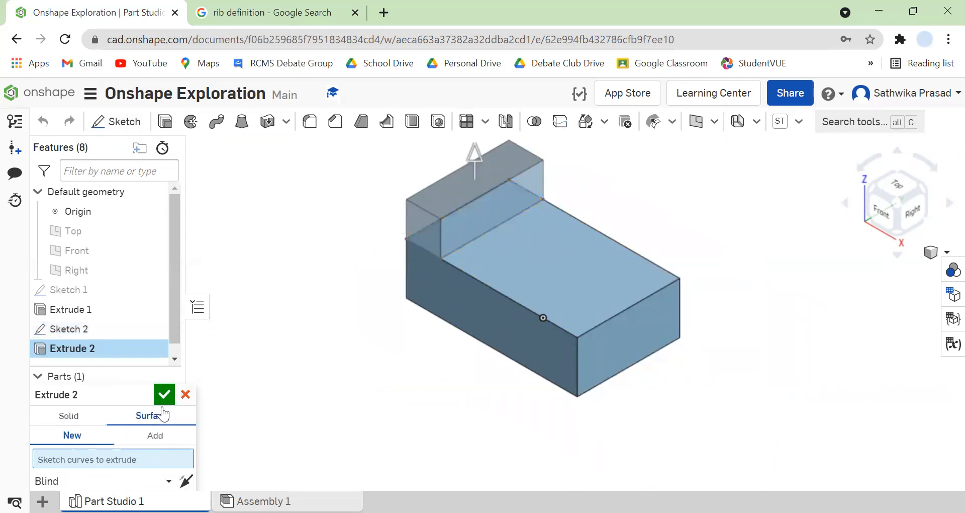
left_click(73, 415)
left_click(166, 396)
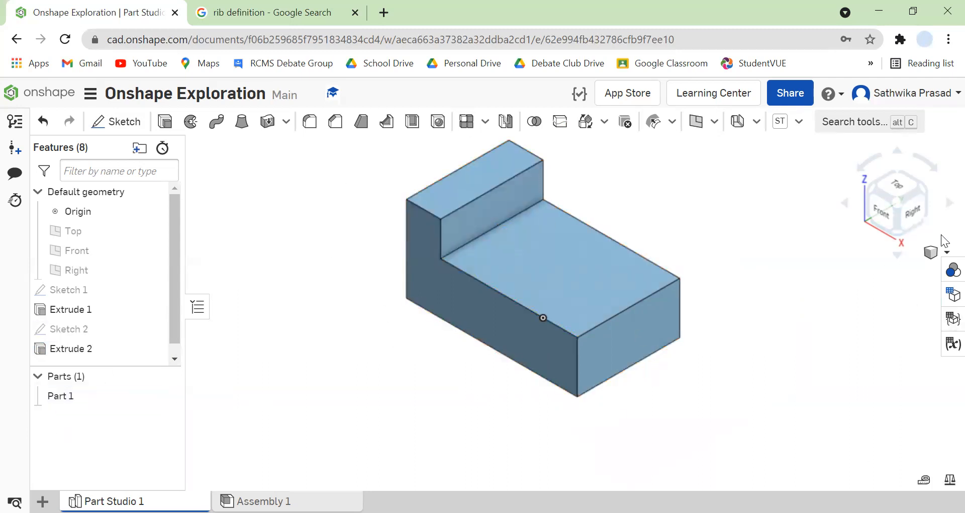
Examine the stepped part's profile from the front and from angled views, and return to the isometric view.
left_click(942, 206)
left_click(943, 207)
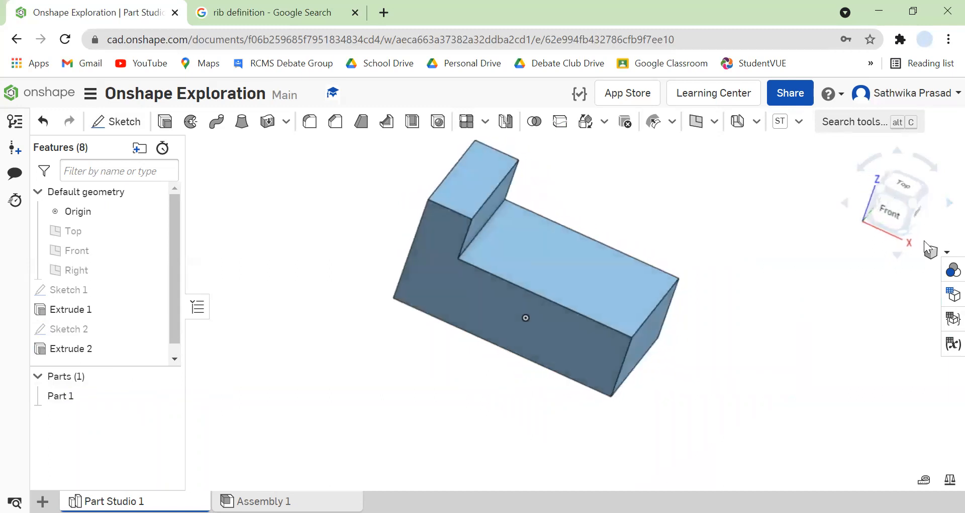
left_click(931, 252)
left_click(907, 221)
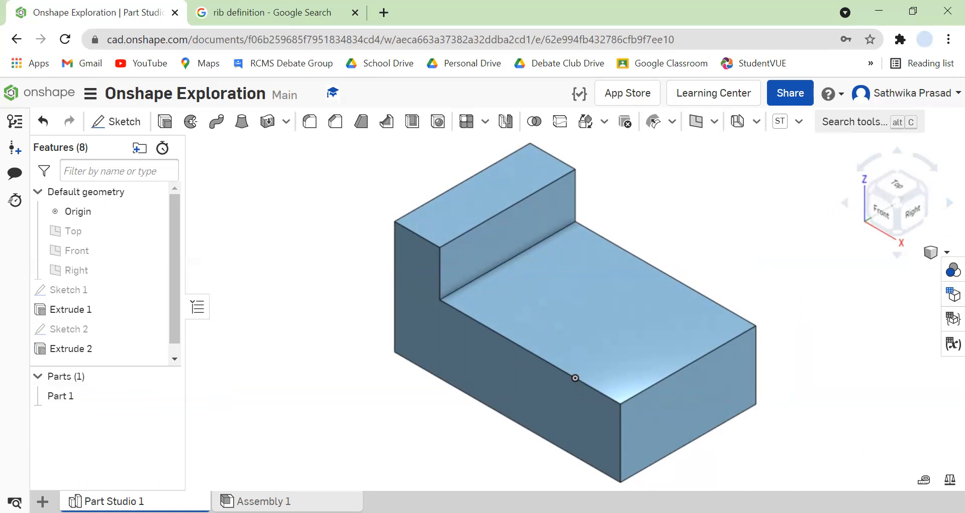
left_click(941, 206)
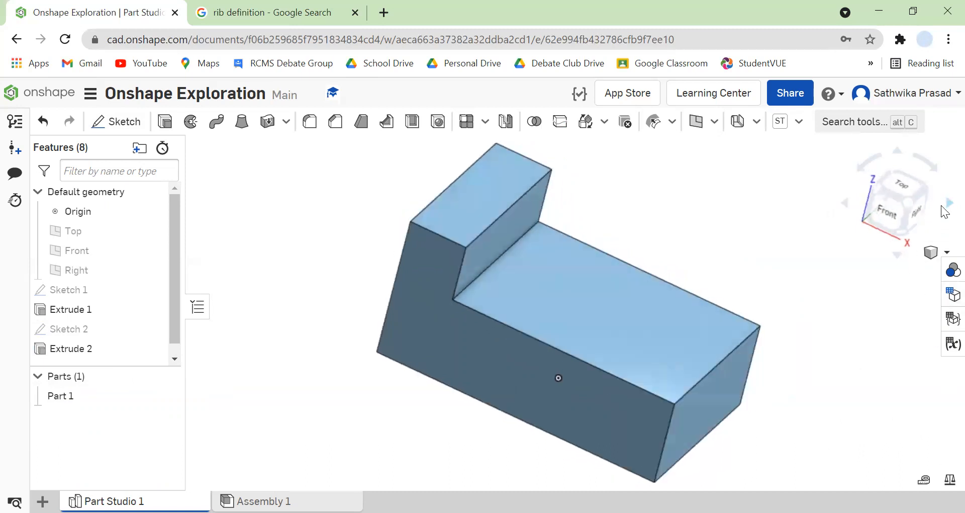
left_click(845, 203)
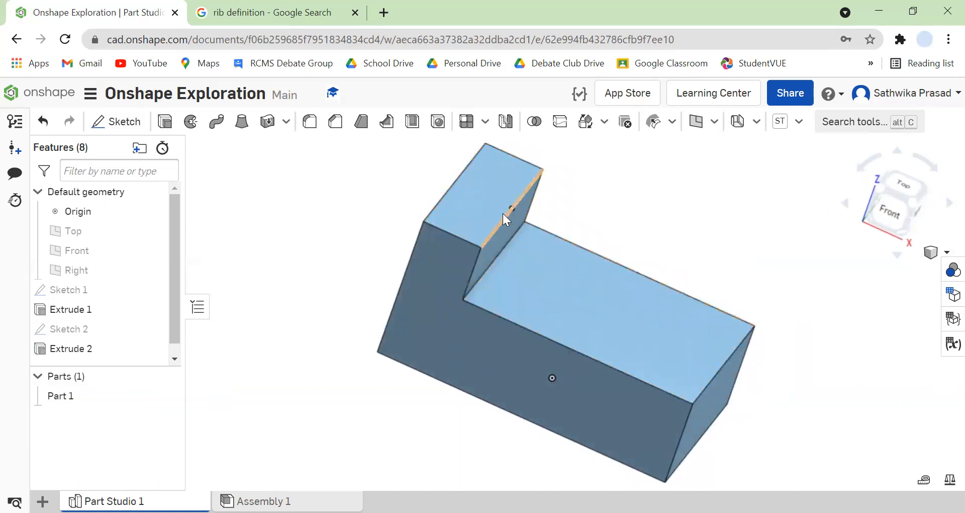
left_click(931, 252)
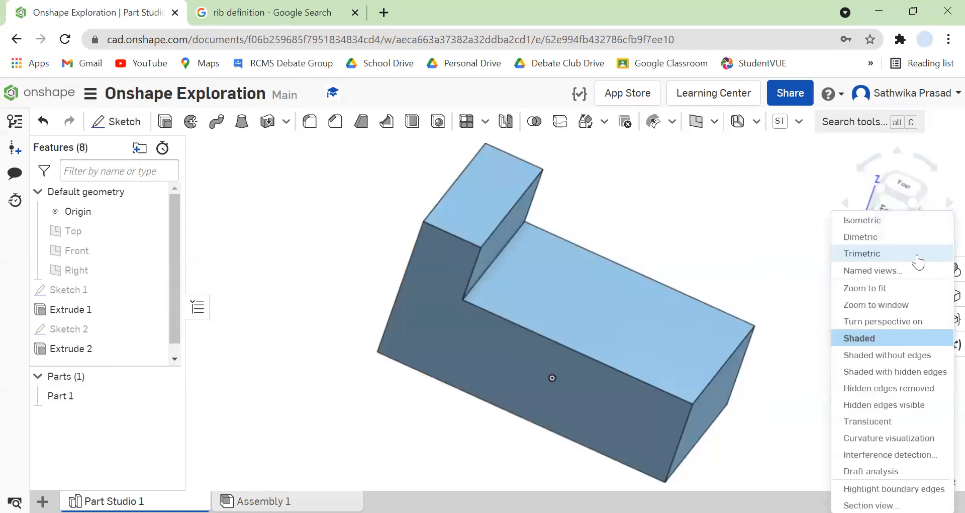
left_click(882, 208)
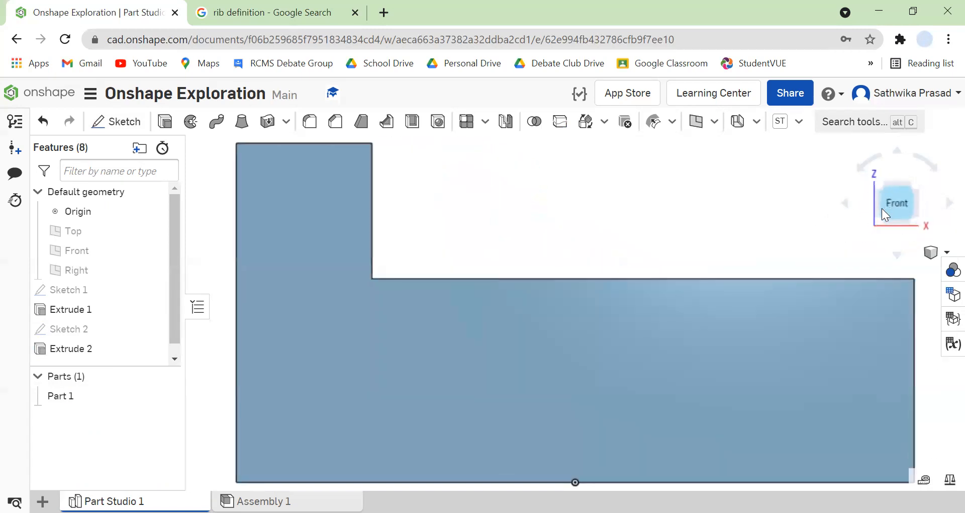
left_click(845, 203)
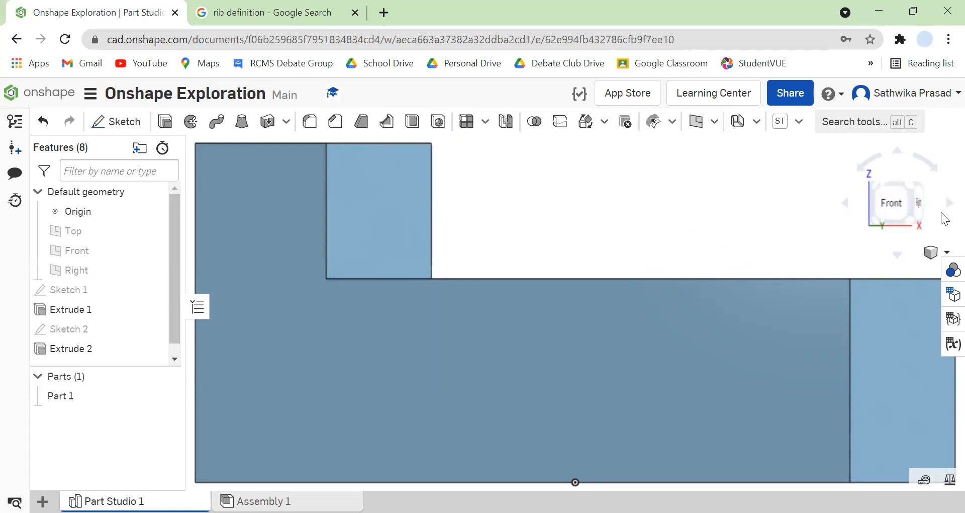
left_click(892, 204)
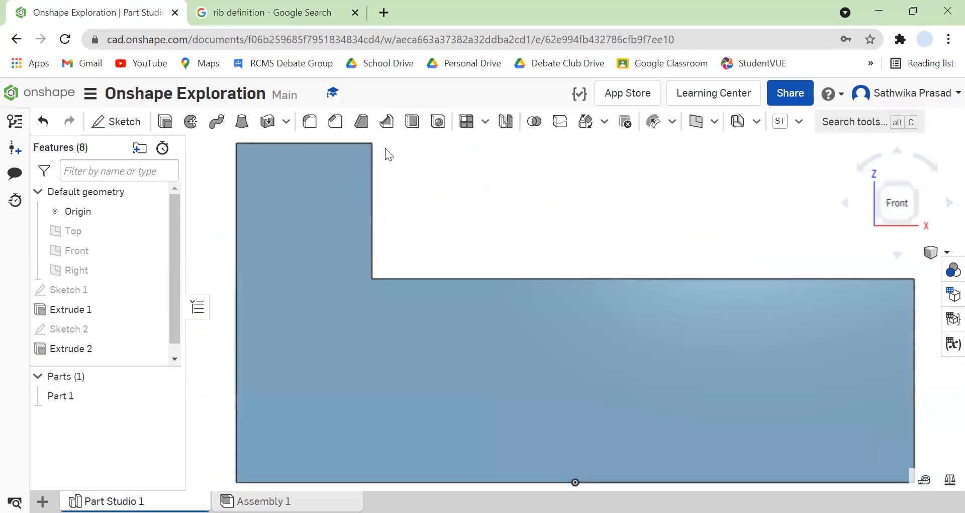
left_click(944, 205)
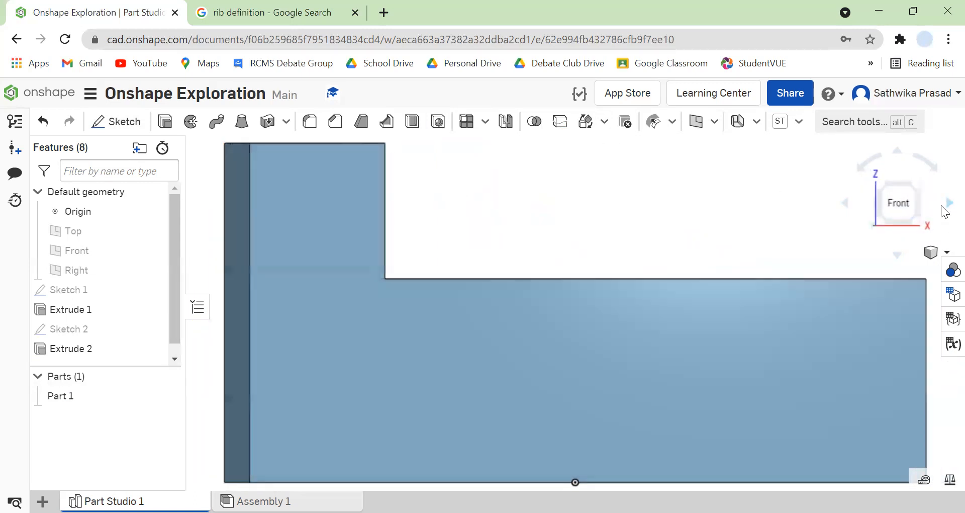
left_click(843, 202)
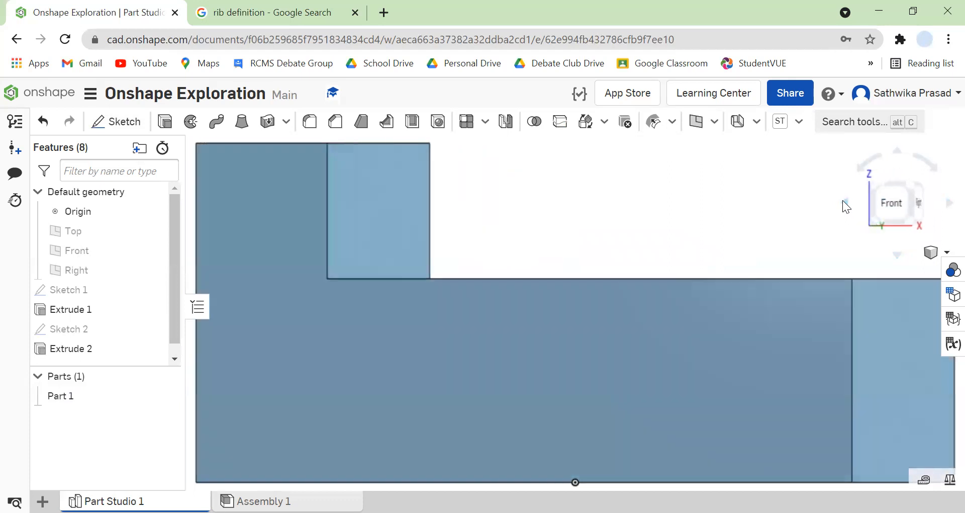
left_click(842, 200)
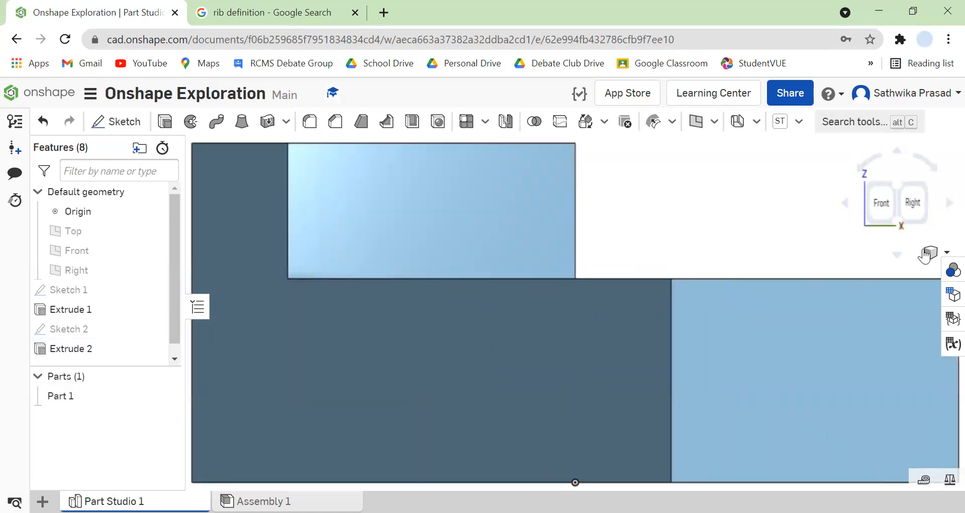
left_click(946, 252)
left_click(926, 221)
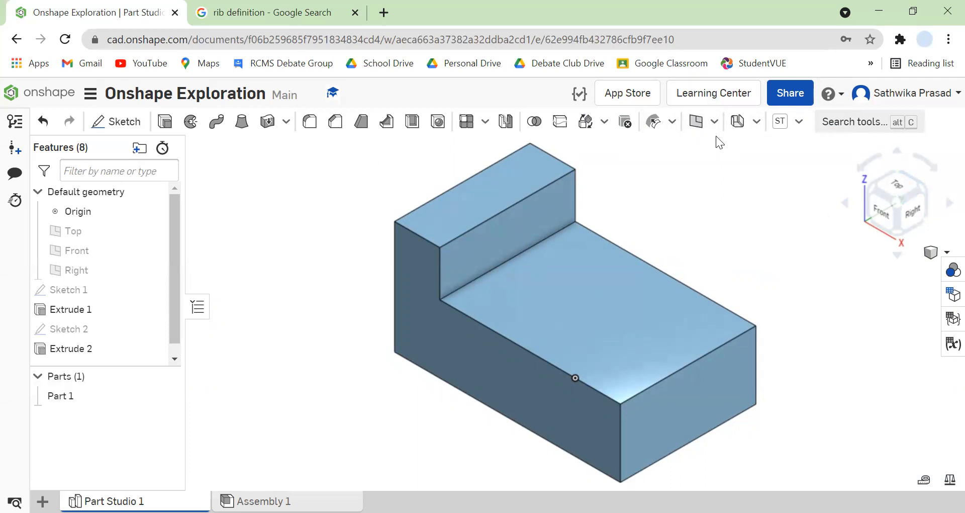
Create an offset plane parallel to the Front plane, 0.17 in toward the back of the part.
left_click(696, 122)
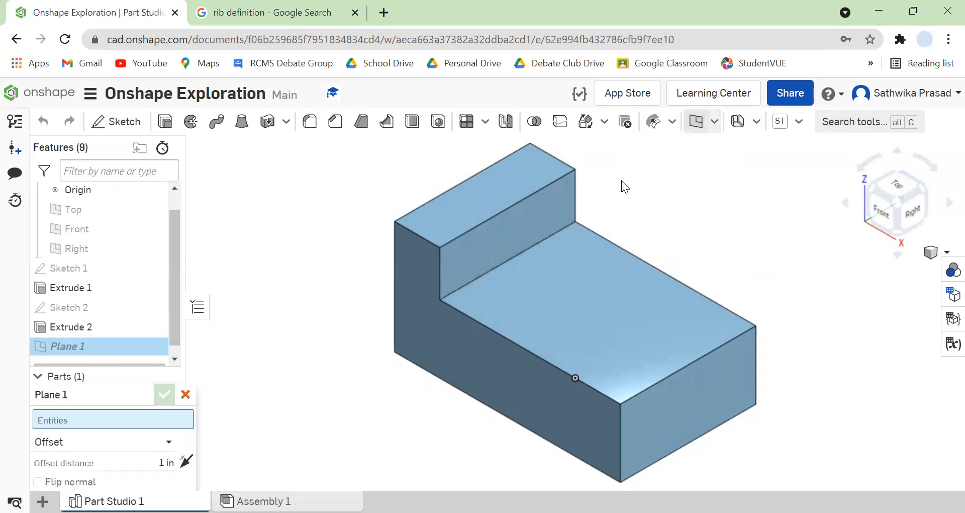
left_click(121, 230)
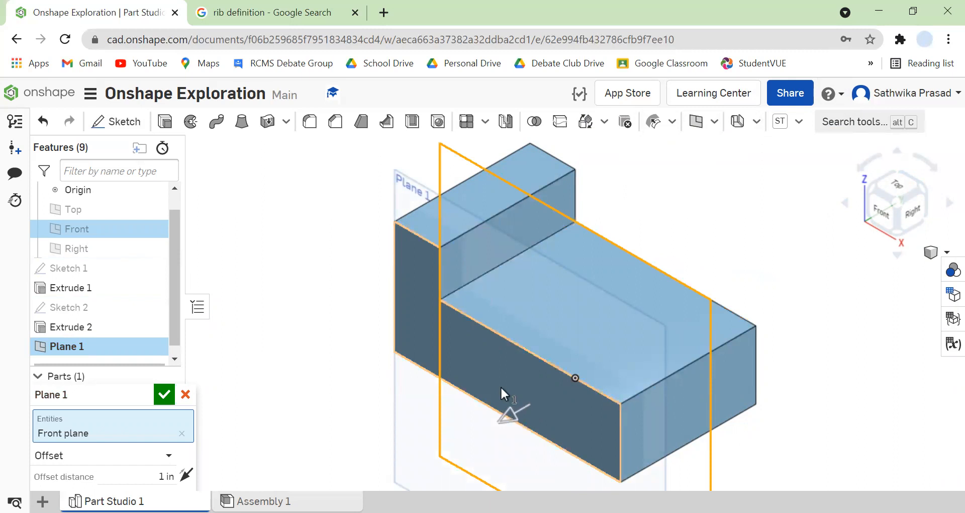
left_click_drag(505, 418, 570, 403)
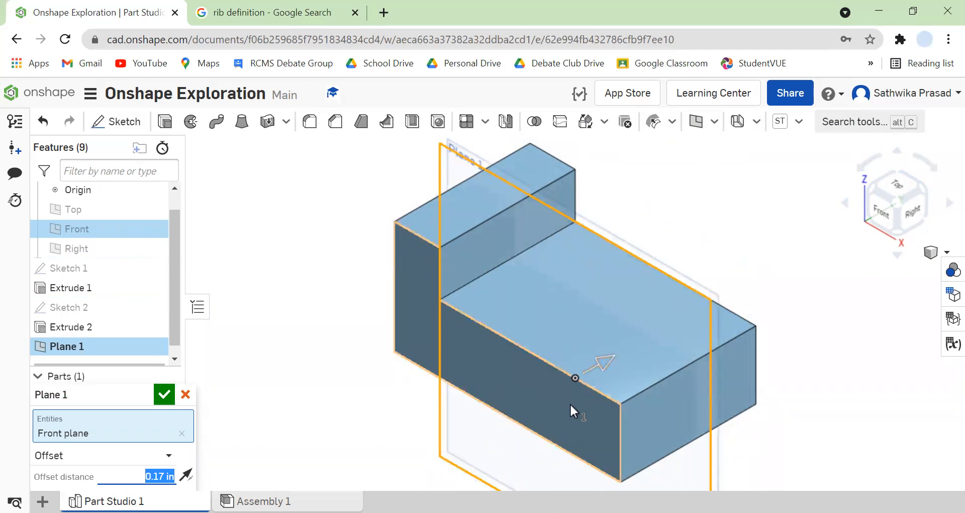
left_click(164, 395)
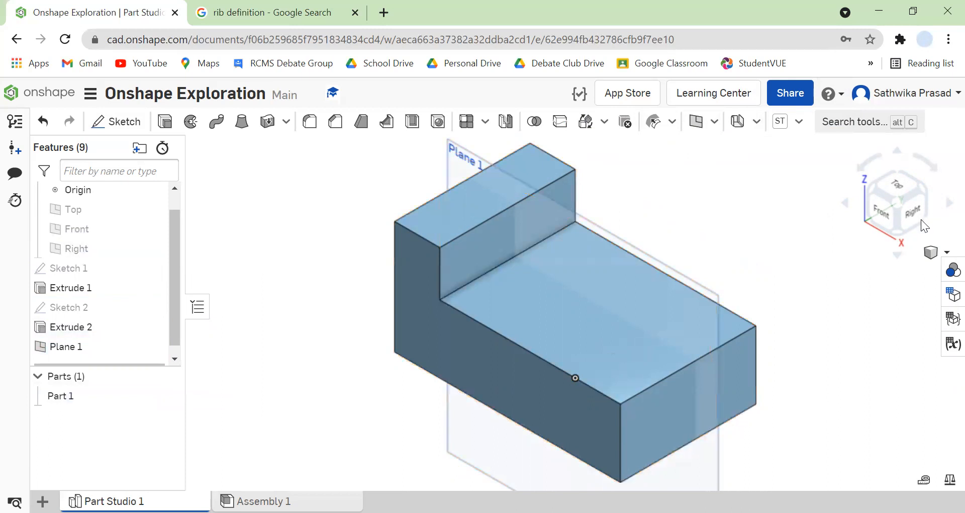
left_click(947, 204)
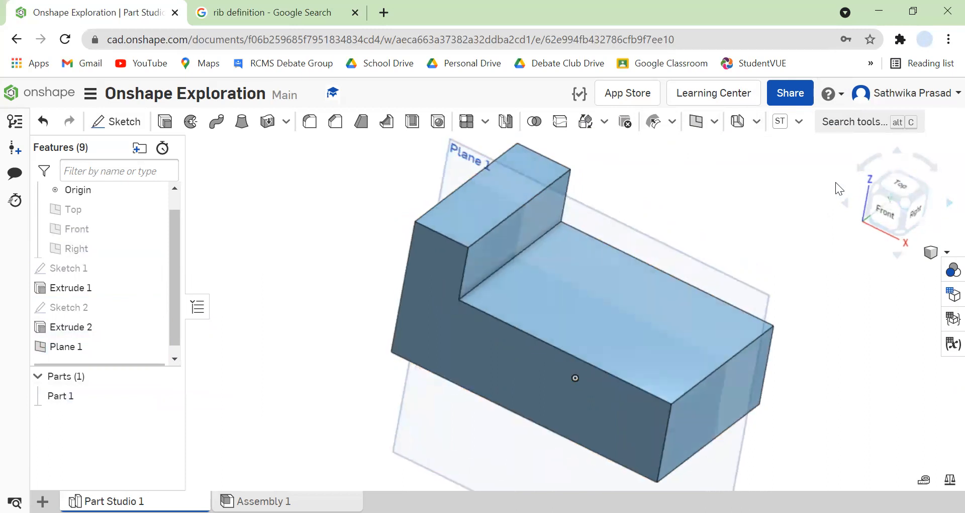
left_click(844, 203)
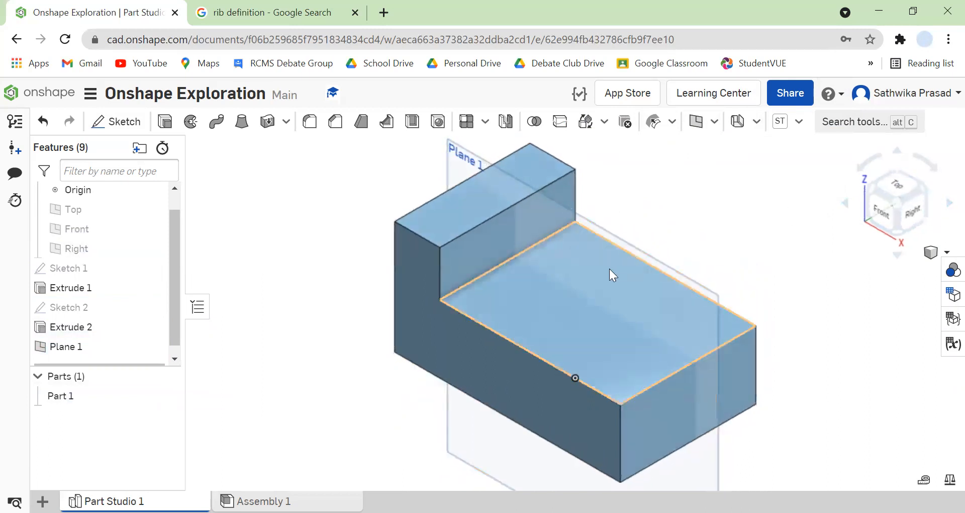
left_click(635, 281)
left_click(785, 301)
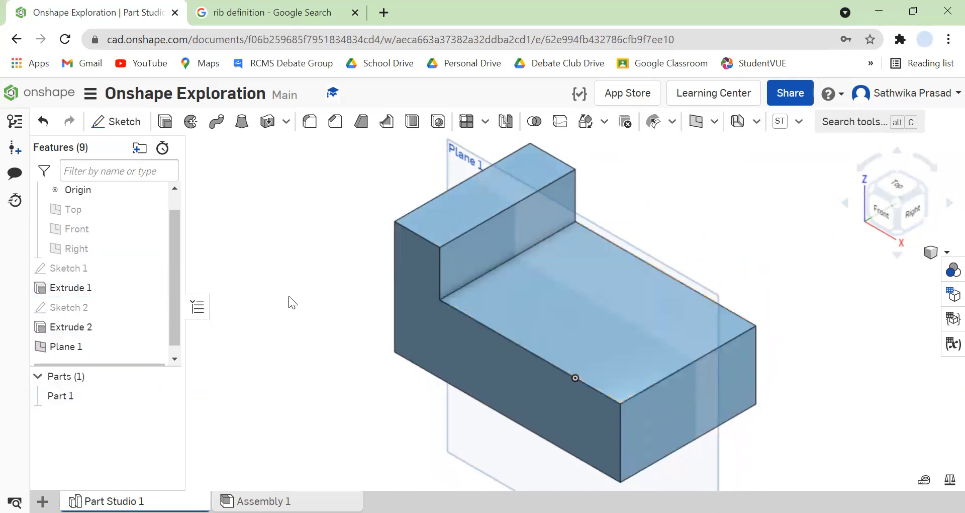
On the offset plane, sketch a diagonal line about 1.72 in long from the step's upper corner down to the block's lower top face.
left_click(123, 346)
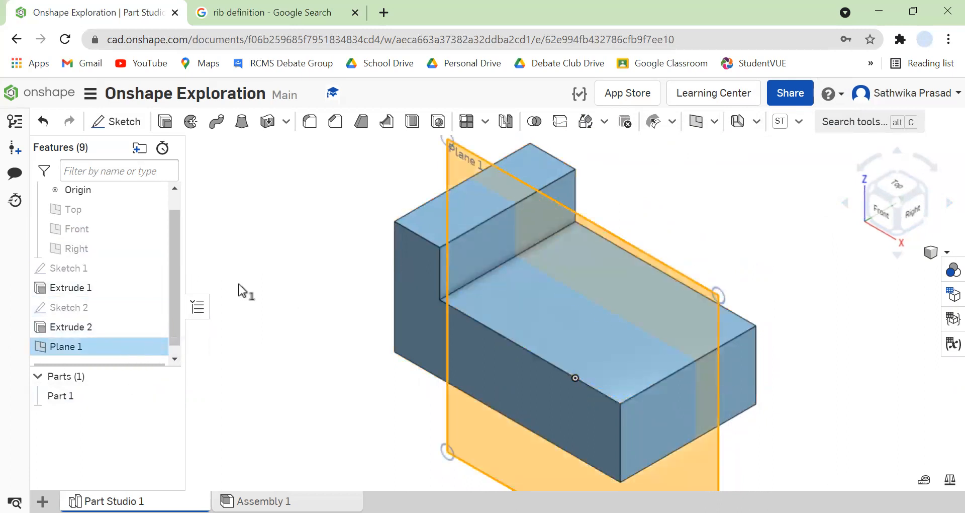
left_click(117, 123)
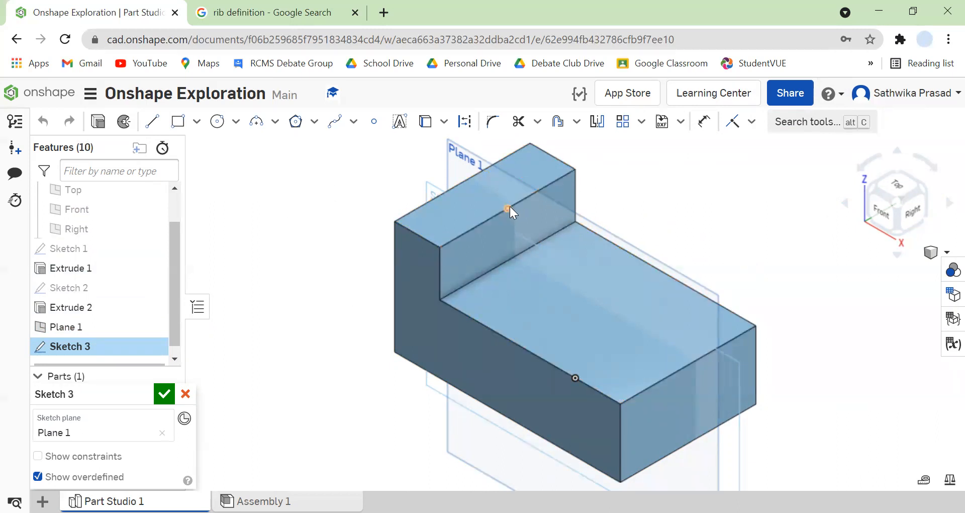
left_click(153, 122)
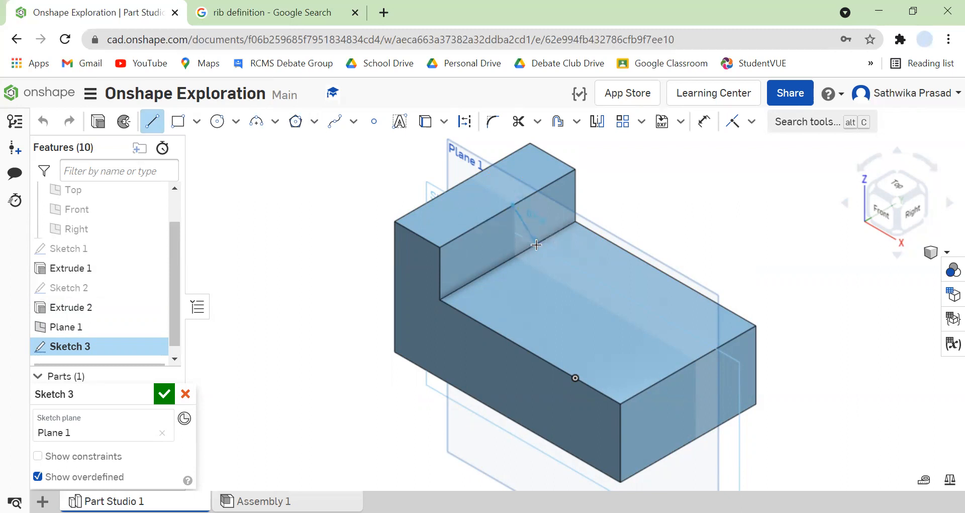
left_click(513, 204)
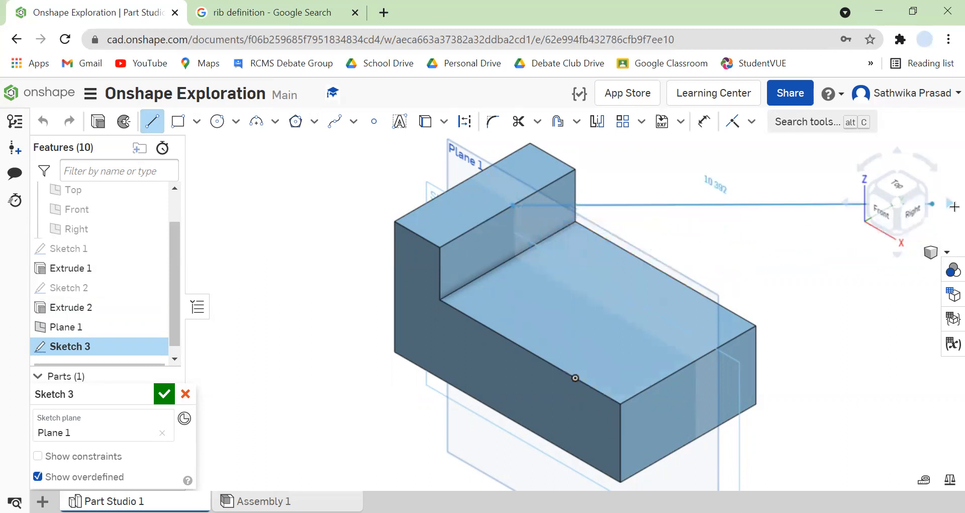
left_click(877, 215)
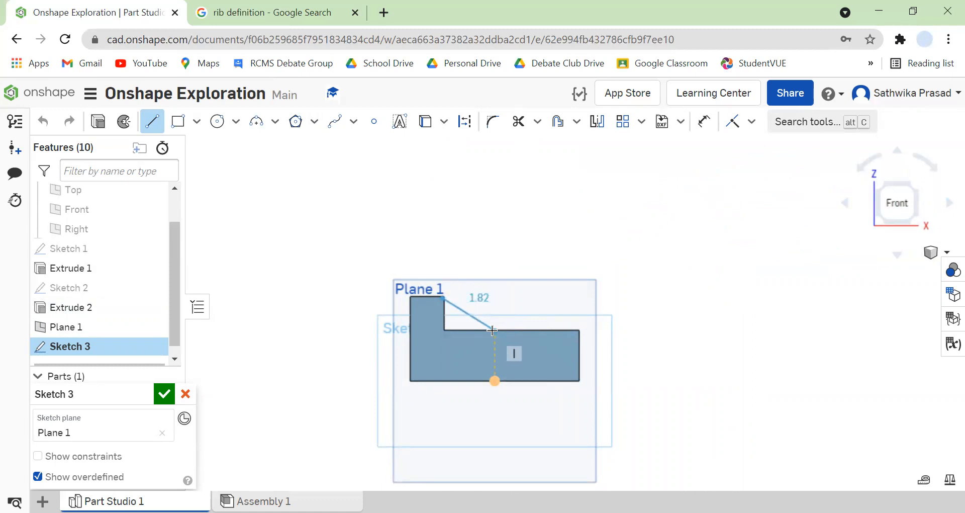
scroll(492, 330, "up", 6)
scroll(492, 331, "down", 3)
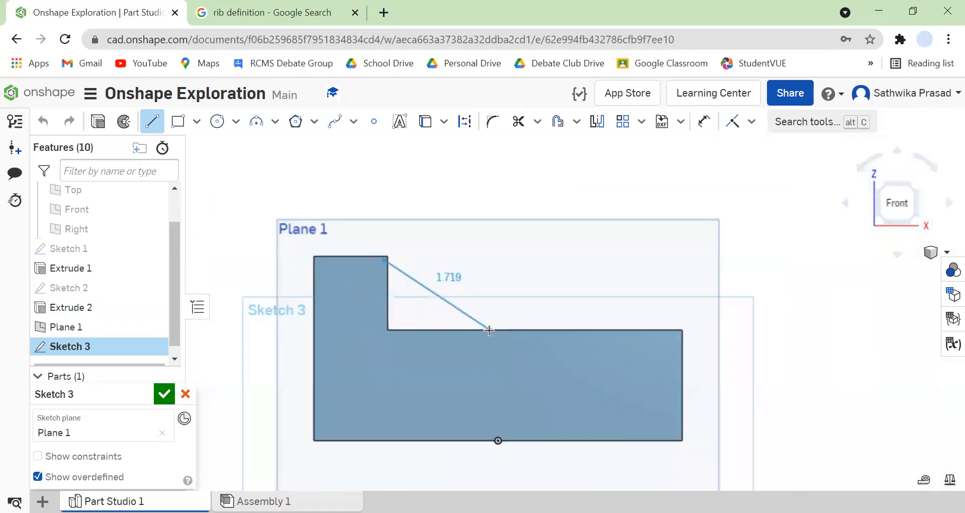
left_click(489, 330)
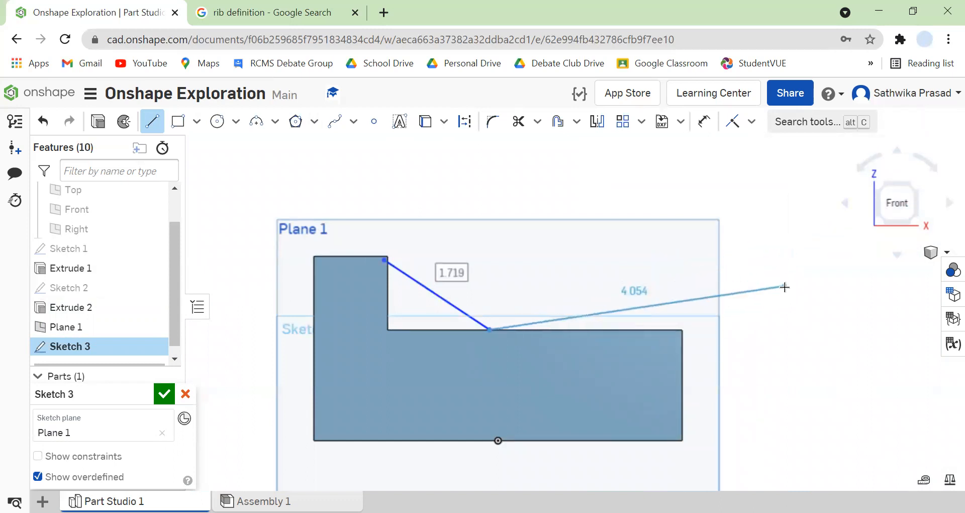
key("Escape")
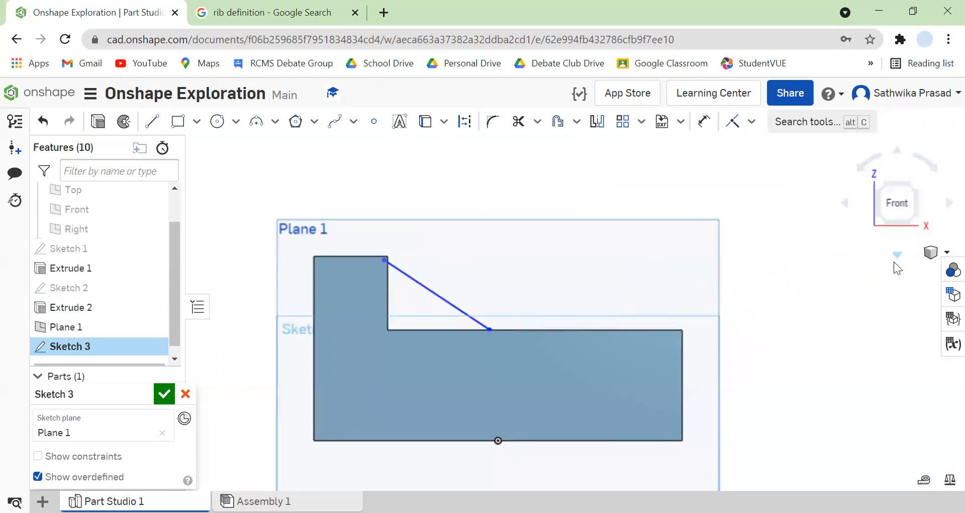
Try to constrain the line's upper endpoint coincident with the midpoint of the step's upper edge.
left_click(946, 204)
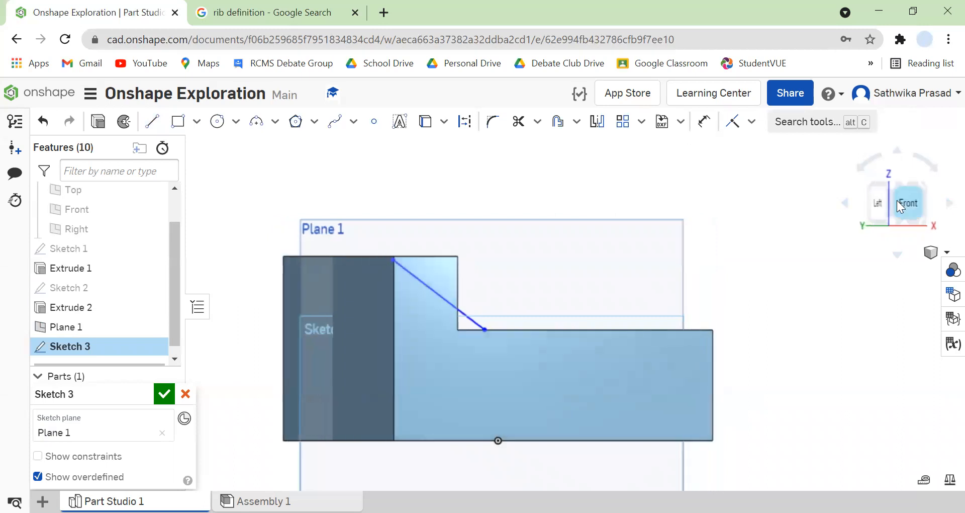
left_click(847, 200)
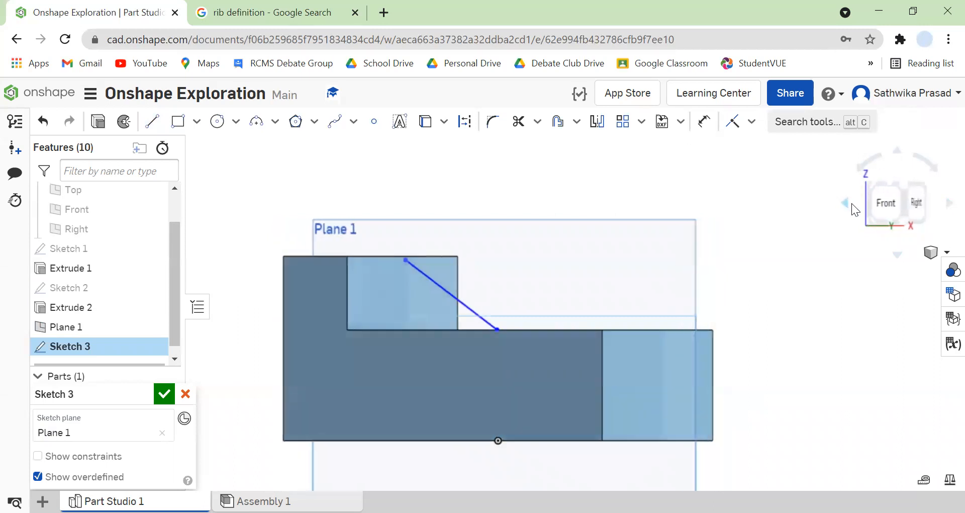
left_click(851, 203)
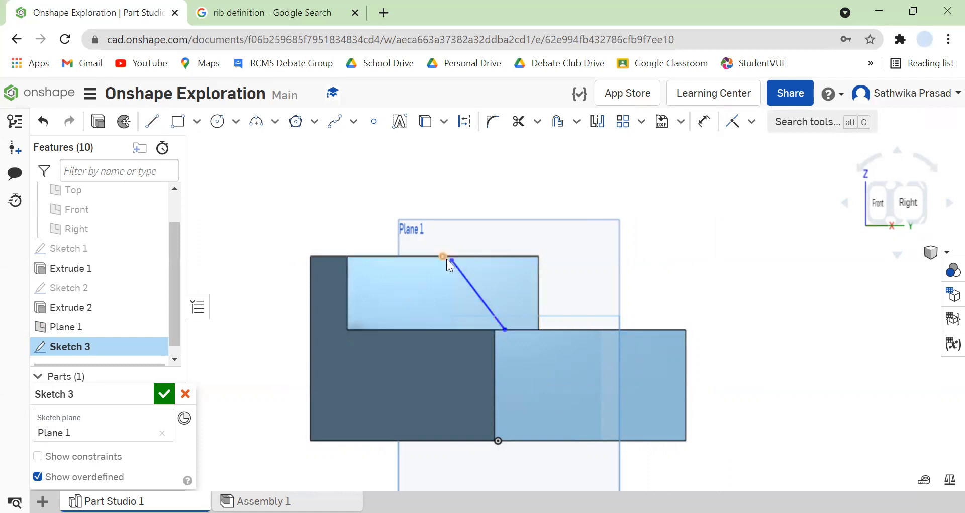
left_click(731, 124)
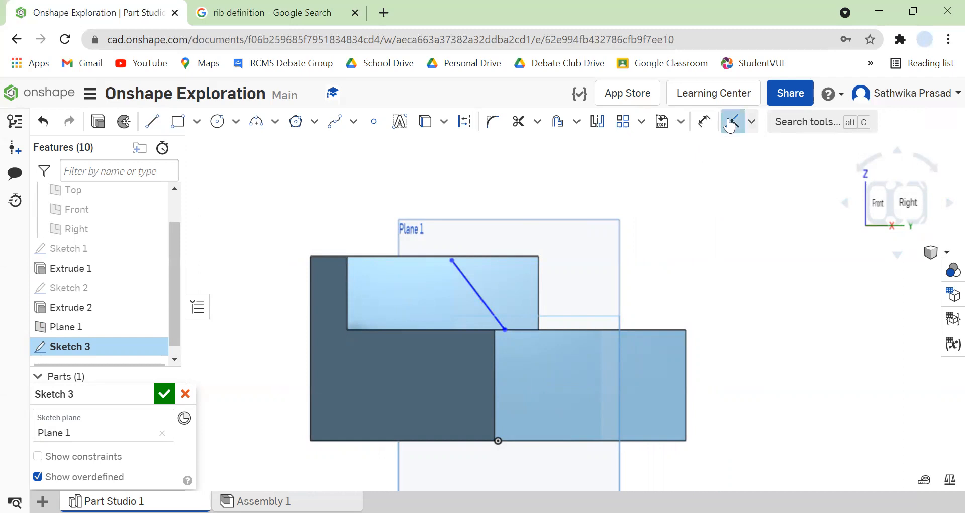
left_click(452, 260)
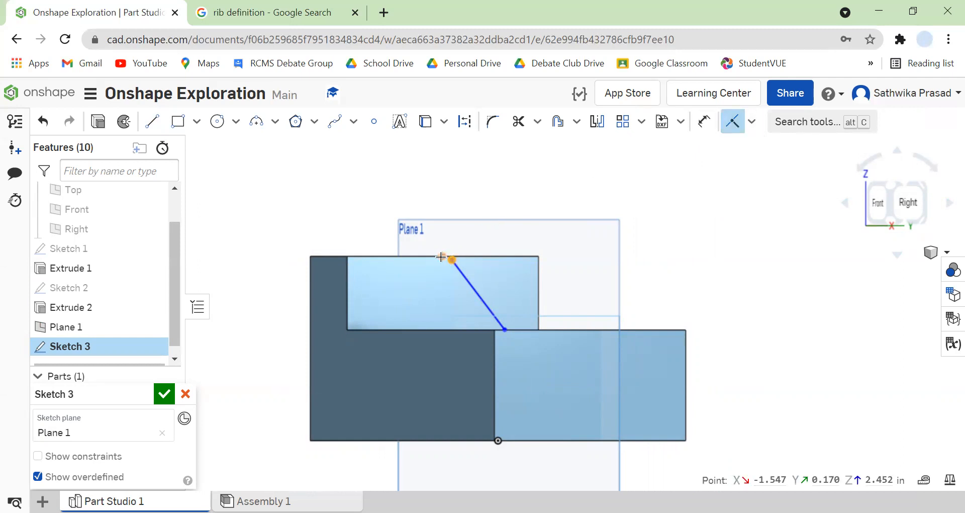
left_click(440, 256)
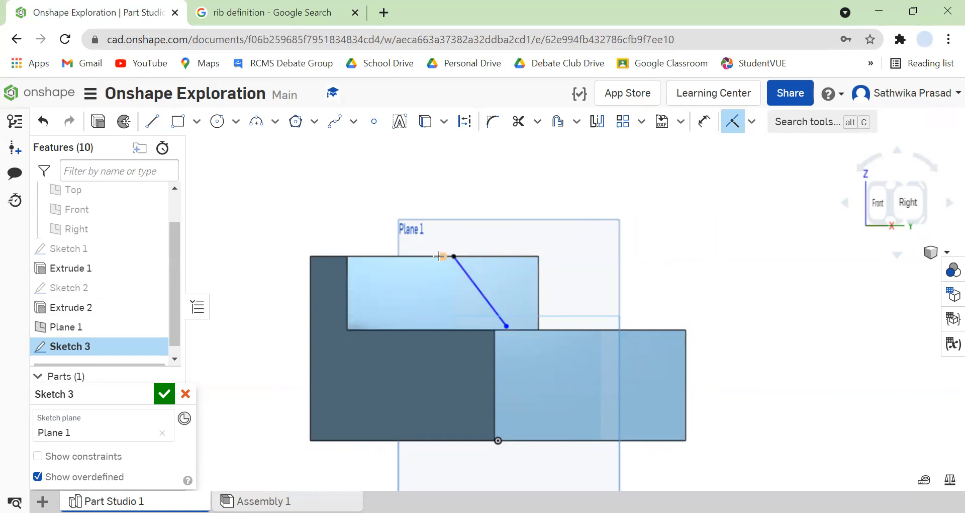
left_click(453, 256)
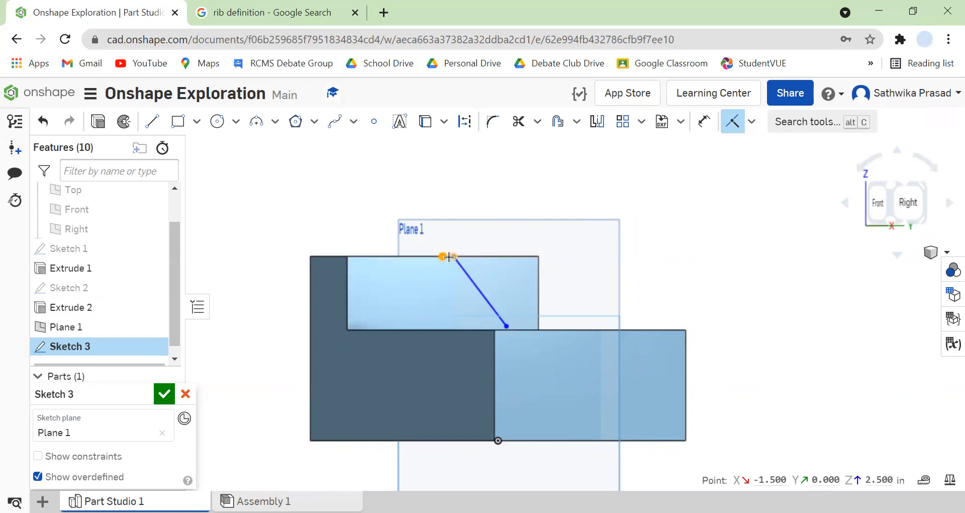
key("Escape")
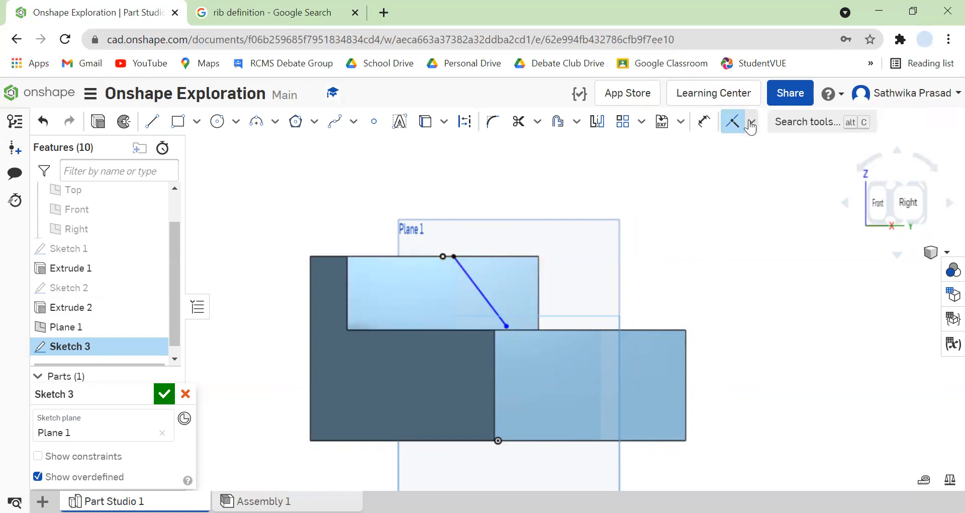
Check the line's position from the front and side, and undo the coincident constraint on its upper endpoint.
left_click(950, 201)
left_click(950, 200)
left_click(950, 200)
left_click(950, 200)
left_click(950, 200)
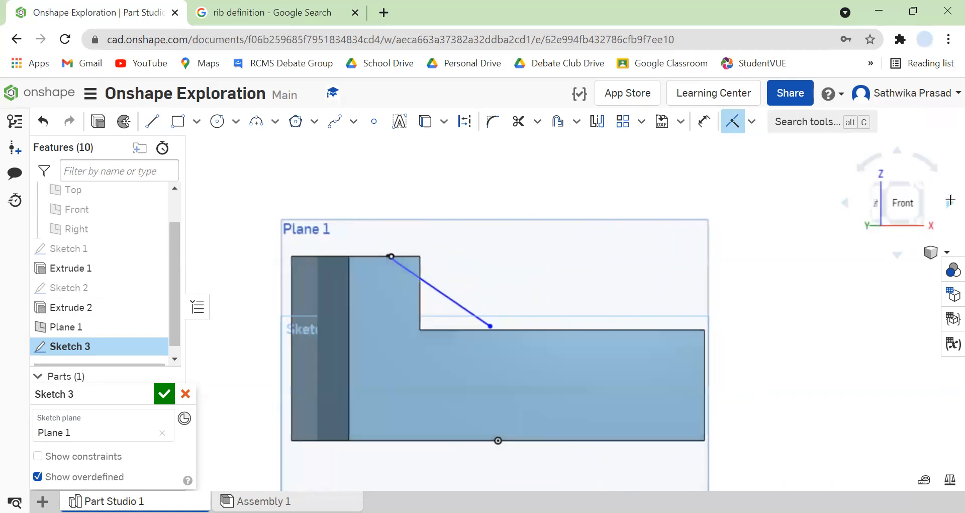
left_click(951, 200)
left_click(951, 200)
left_click(951, 200)
left_click(842, 204)
left_click(842, 204)
left_click(842, 204)
left_click(842, 204)
left_click(842, 204)
left_click(842, 204)
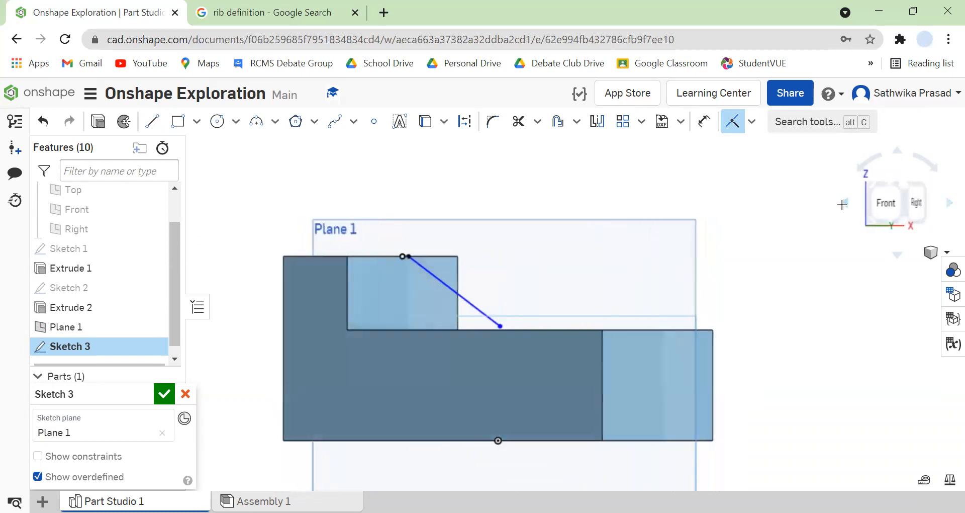
left_click(842, 204)
key("Escape")
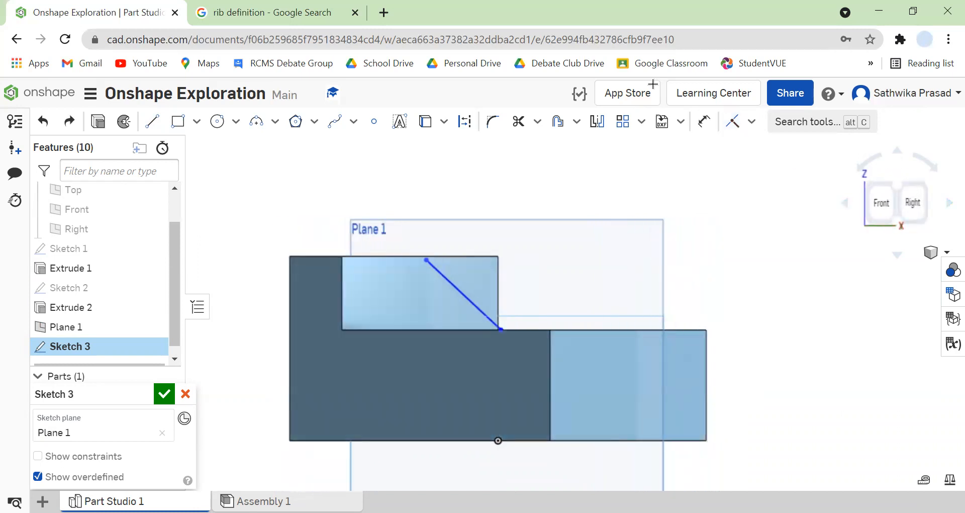
Make the diagonal line's upper endpoint coincident with the midpoint of the step's upper edge.
left_click(732, 121)
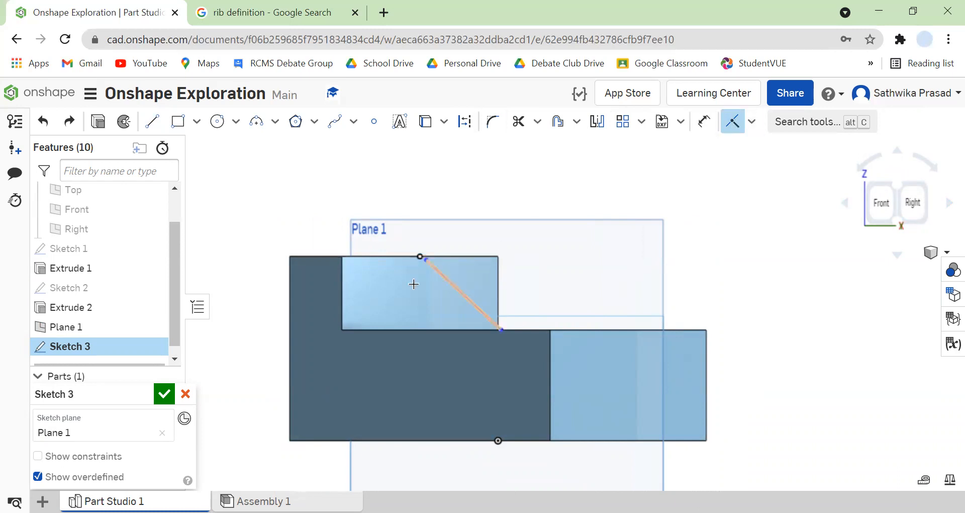
left_click(429, 261)
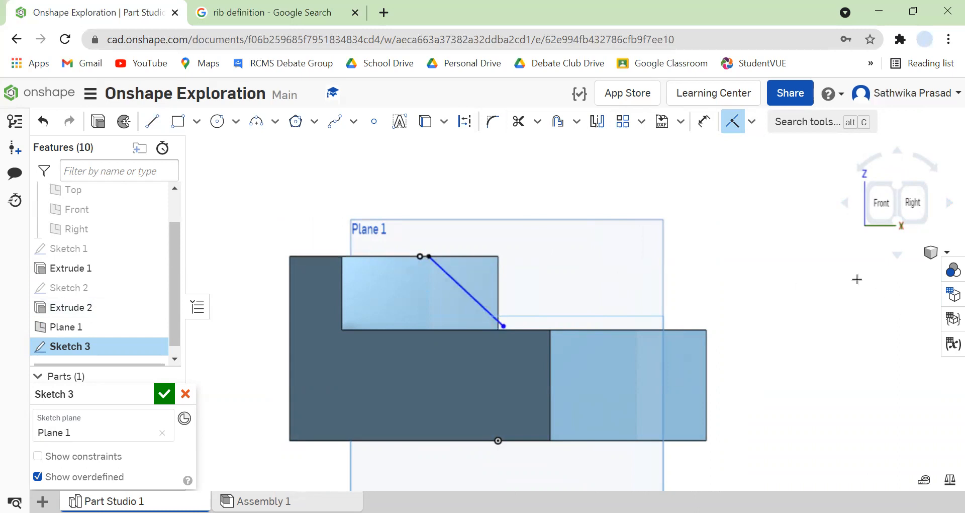
Try a coincident constraint between the line's lower endpoint and the edge of the block's lower top face, and undo it.
scroll(498, 354, "down", 1)
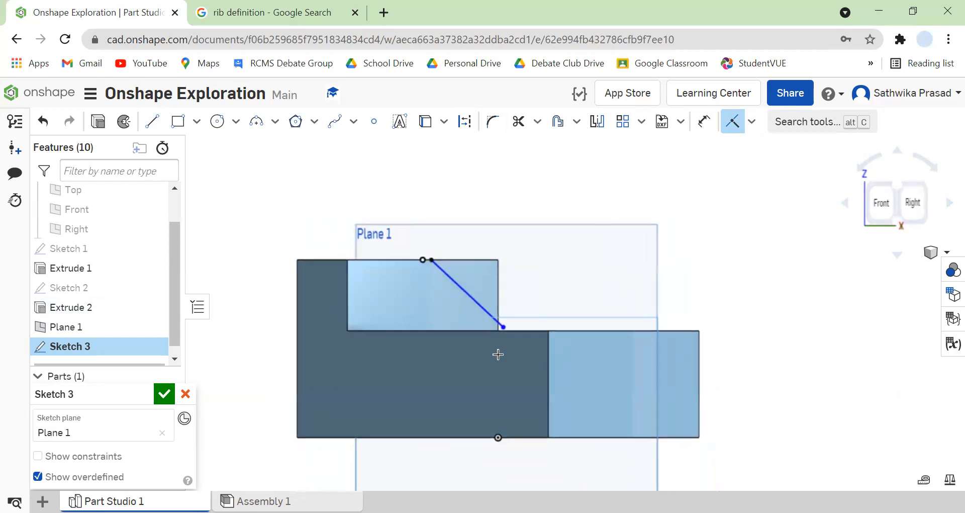
left_click(502, 327)
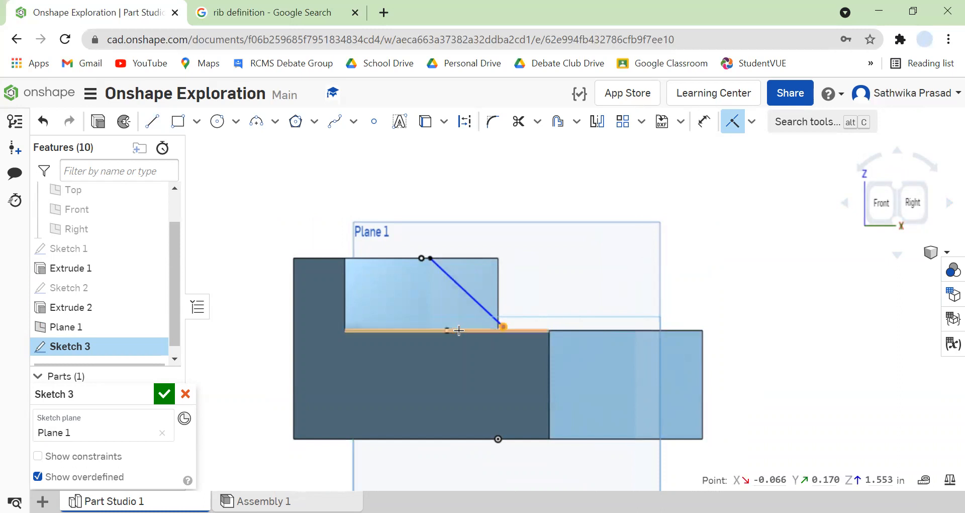
key("Escape")
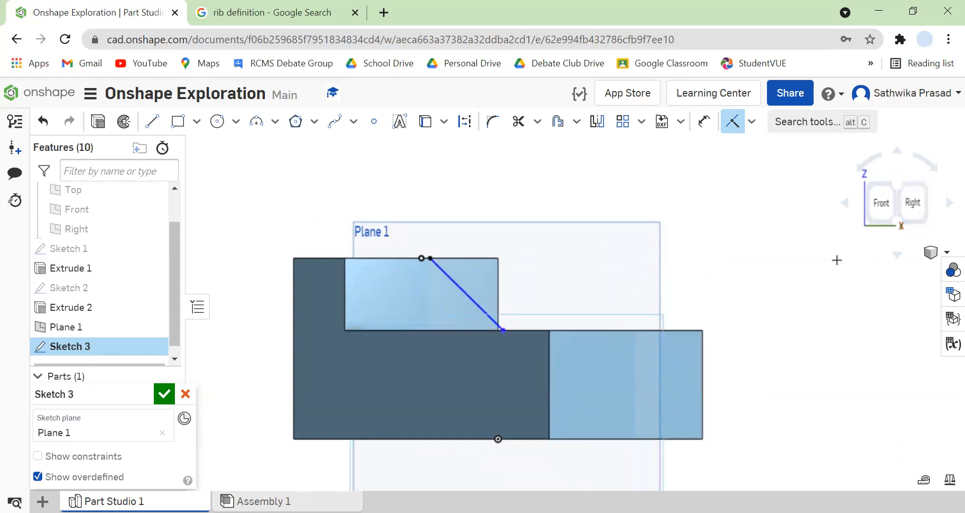
left_click(41, 126)
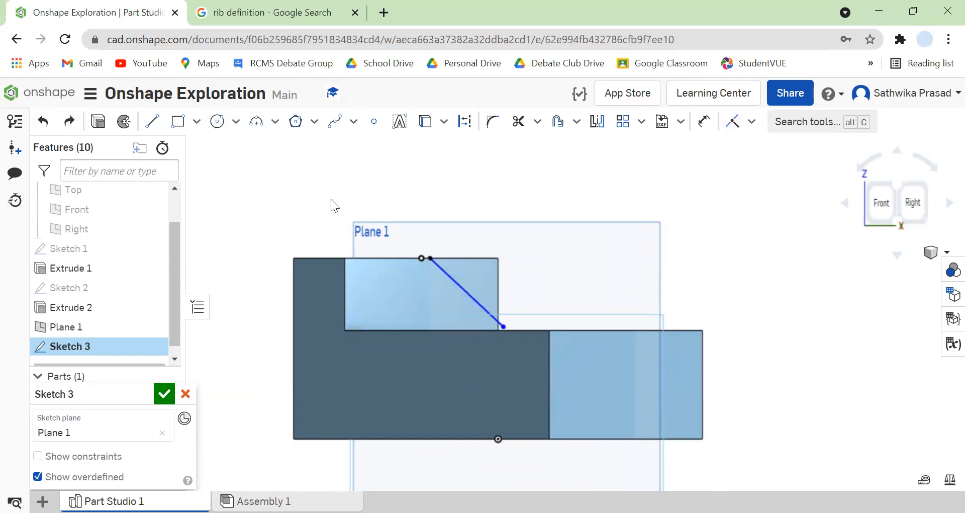
Check the constrained line in the front view and finish the rib sketch.
left_click(940, 203)
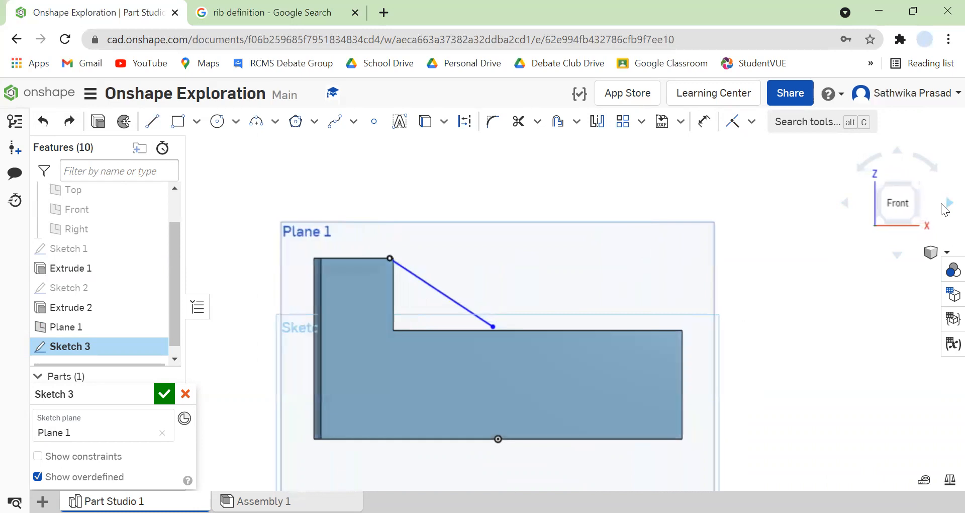
left_click(843, 207)
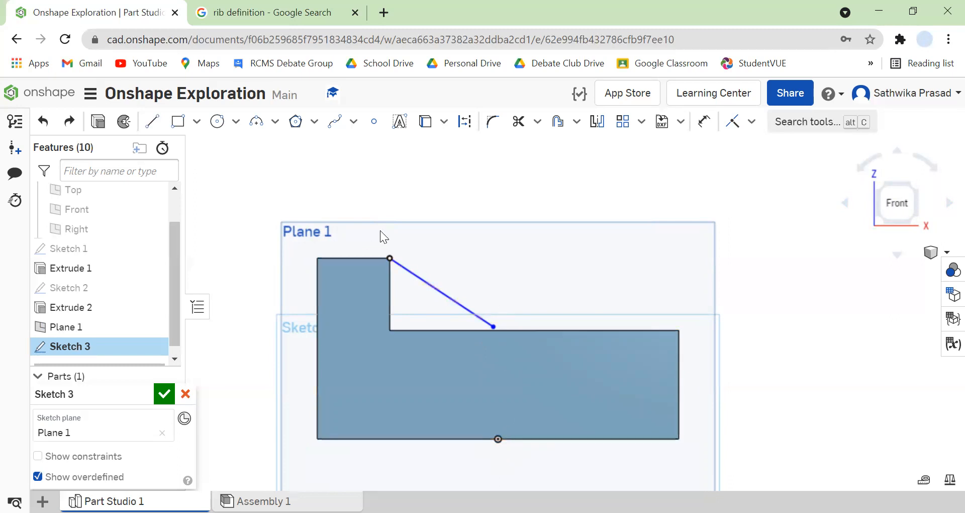
left_click(156, 396)
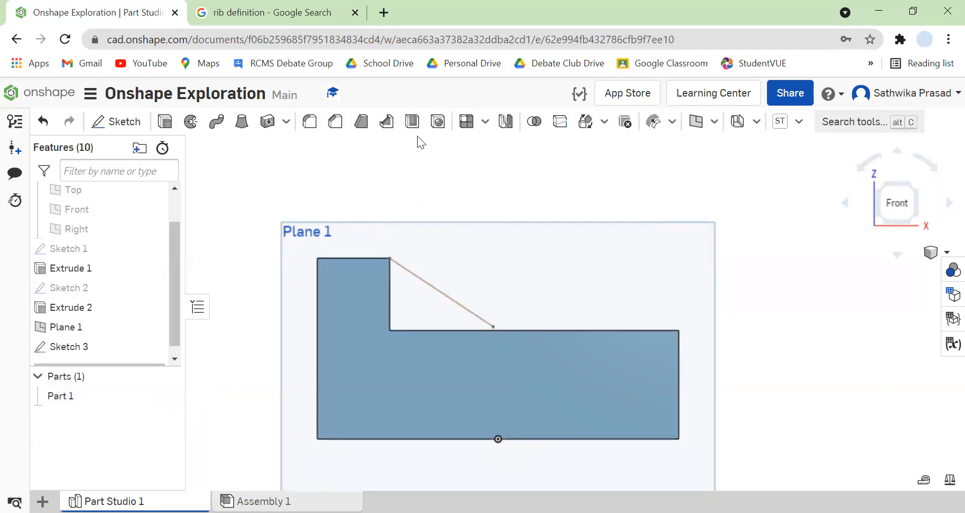
Start a rib on the block using the diagonal sketch line as its profile and show the preview in isometric view.
left_click(387, 121)
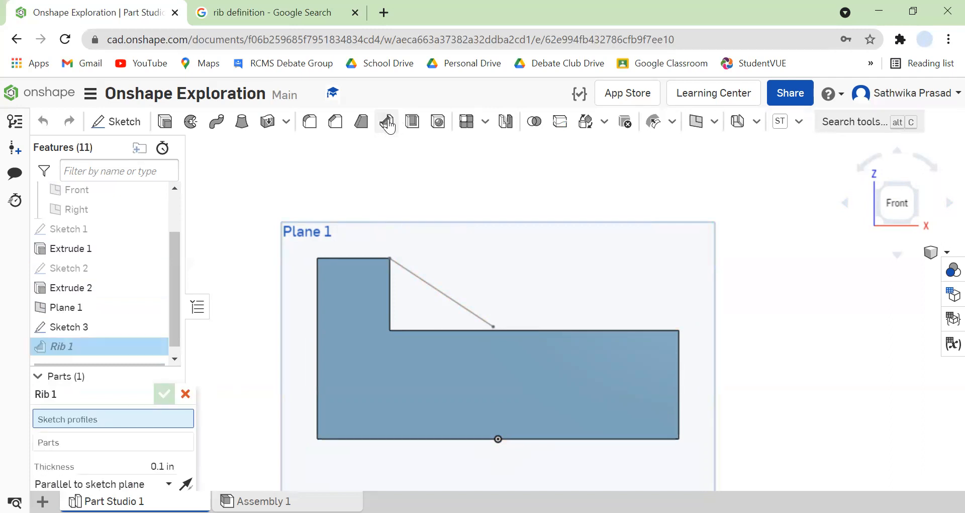
left_click(443, 290)
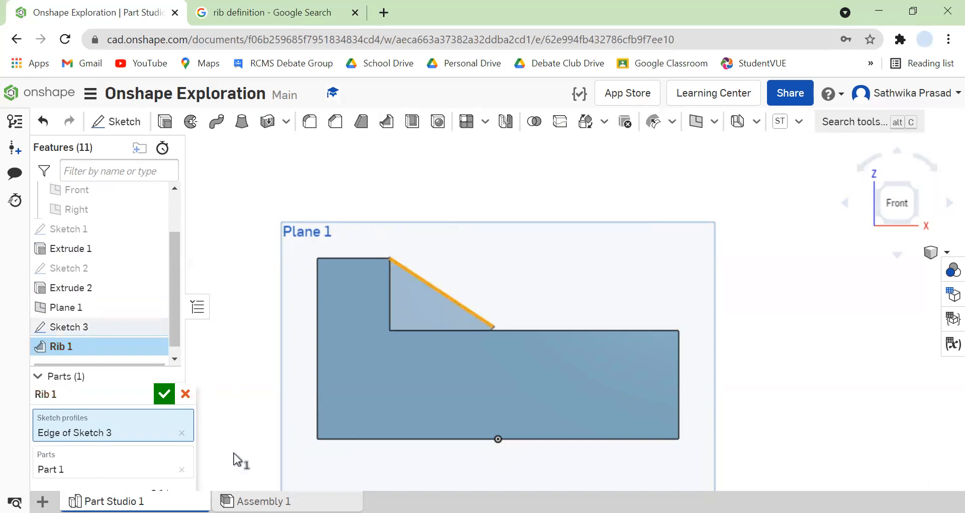
left_click_drag(90, 395, 169, 302)
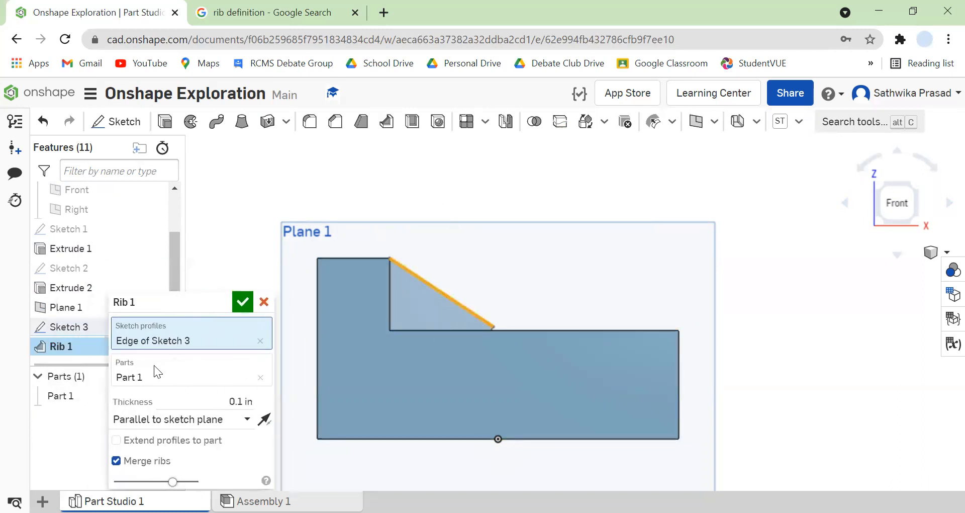
left_click(942, 206)
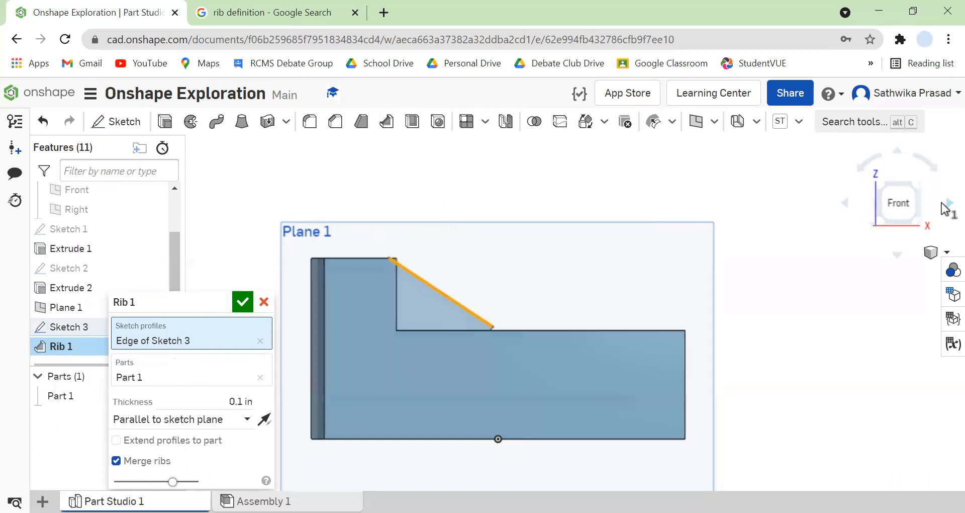
left_click(844, 208)
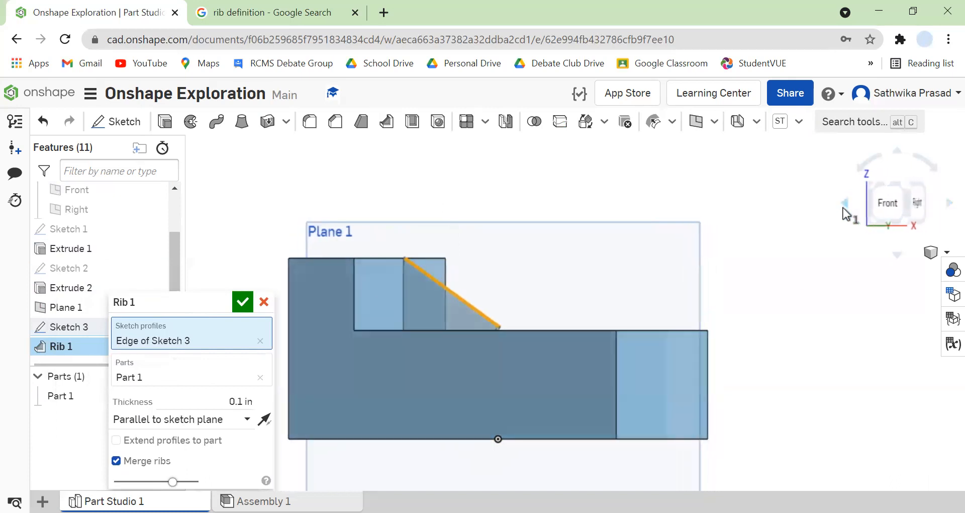
left_click(929, 252)
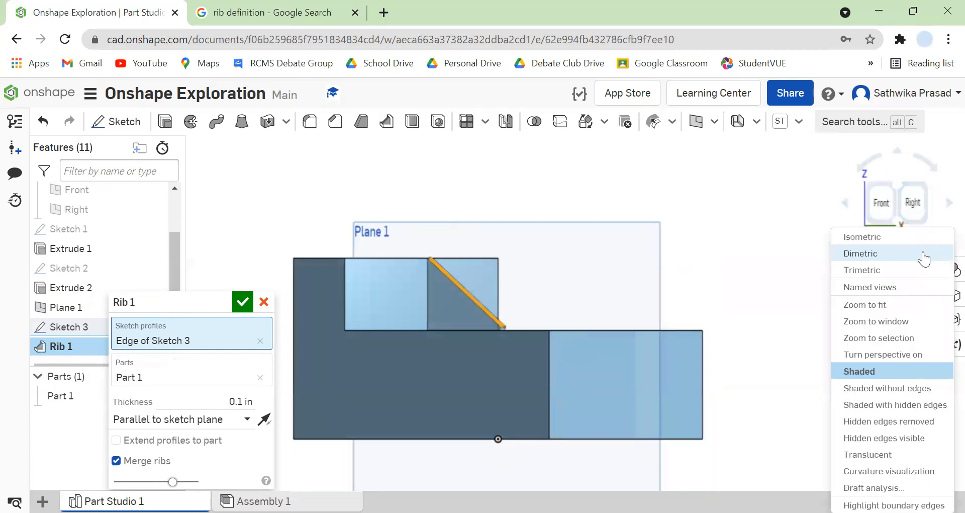
left_click(919, 234)
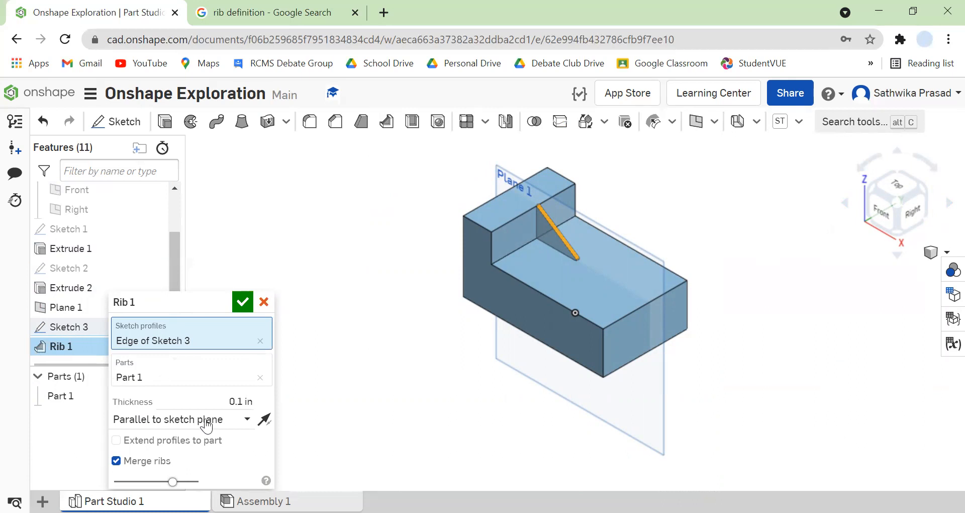
Try the rib's Normal to sketch plane direction and return it to Parallel to sketch plane.
left_click(234, 402)
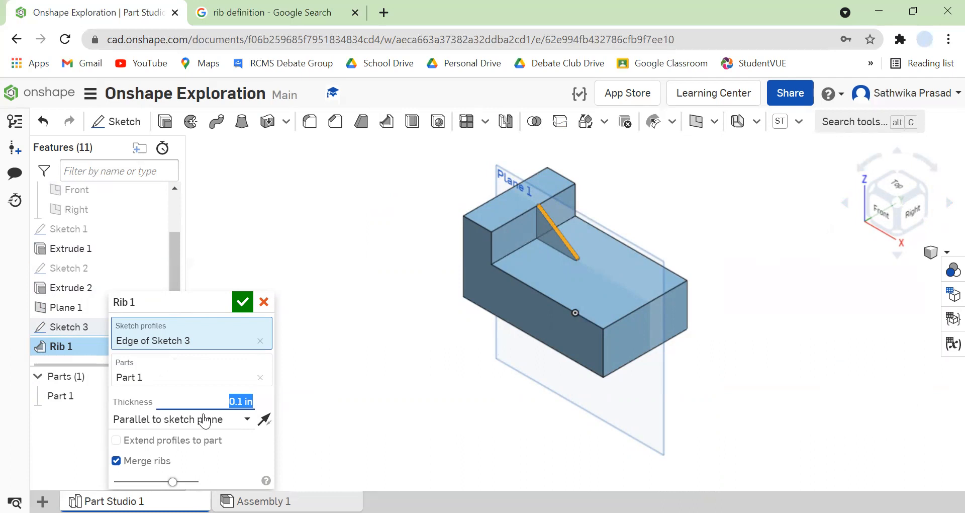
left_click(232, 418)
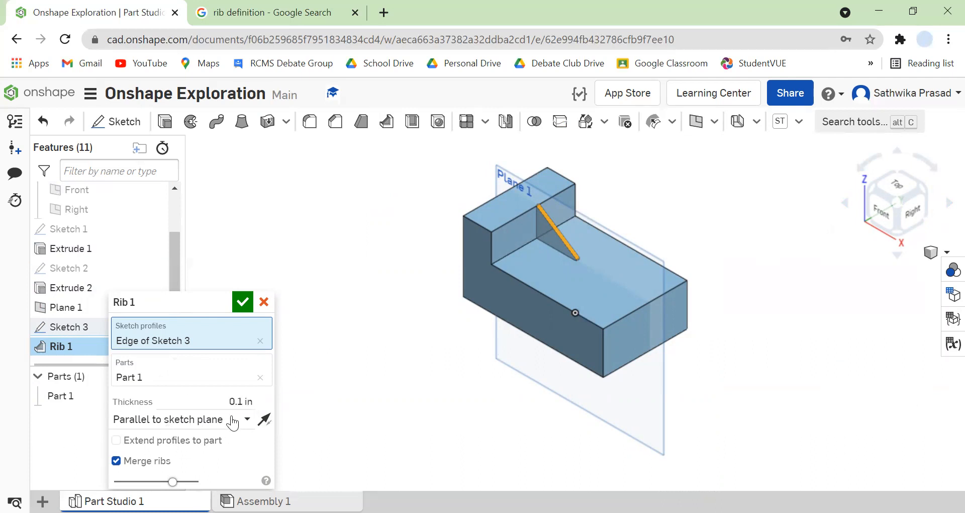
left_click(222, 462)
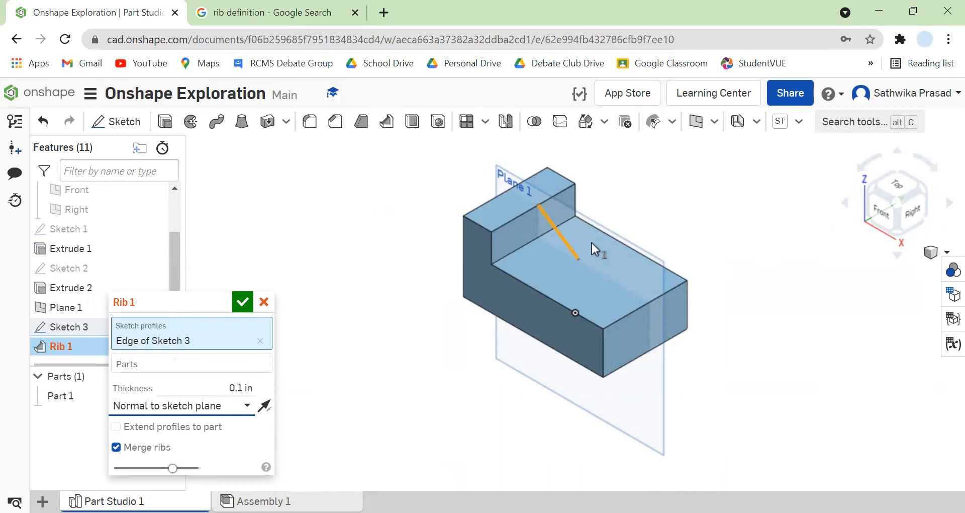
left_click(219, 405)
left_click(204, 429)
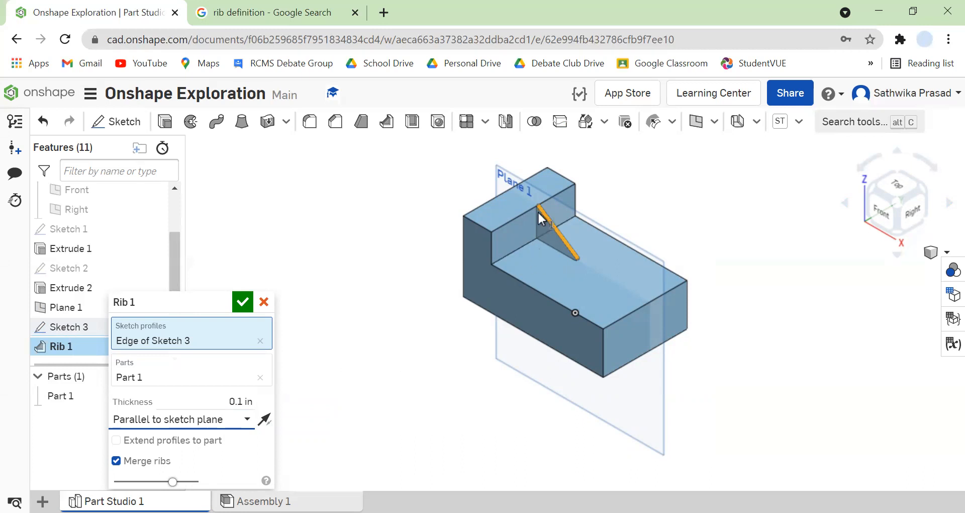
Try a rib thickness of 1 in, and set it to 0.5 in.
left_click(235, 401)
type("1")
key("Return")
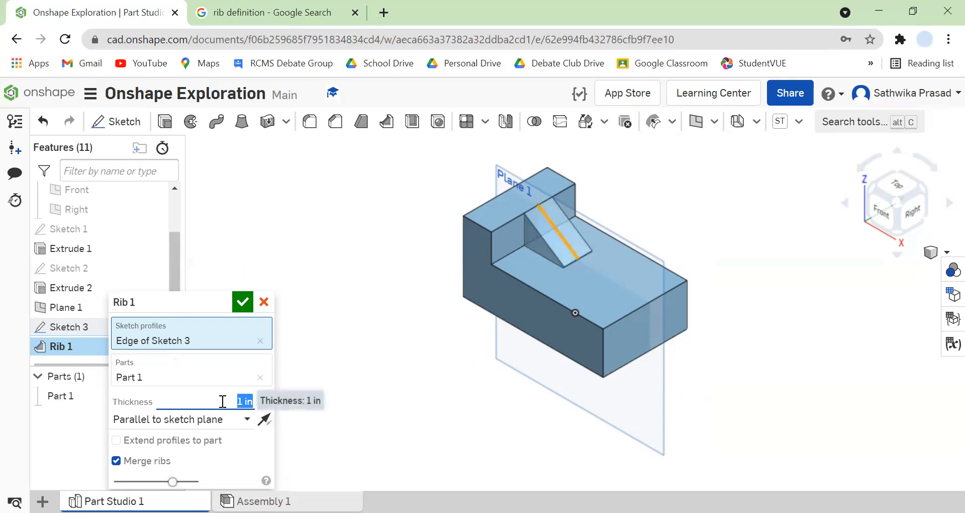
type("0.5")
key("Return")
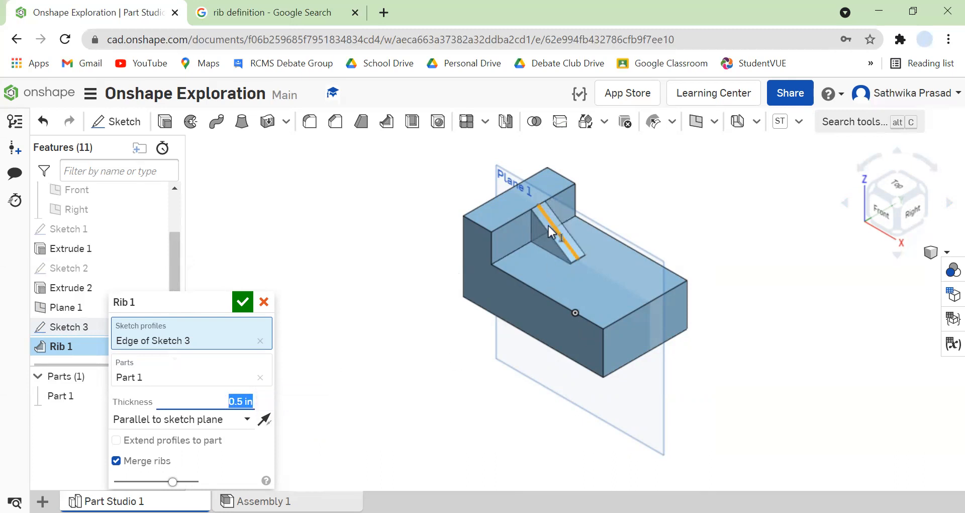
scroll(551, 225, "up", 5)
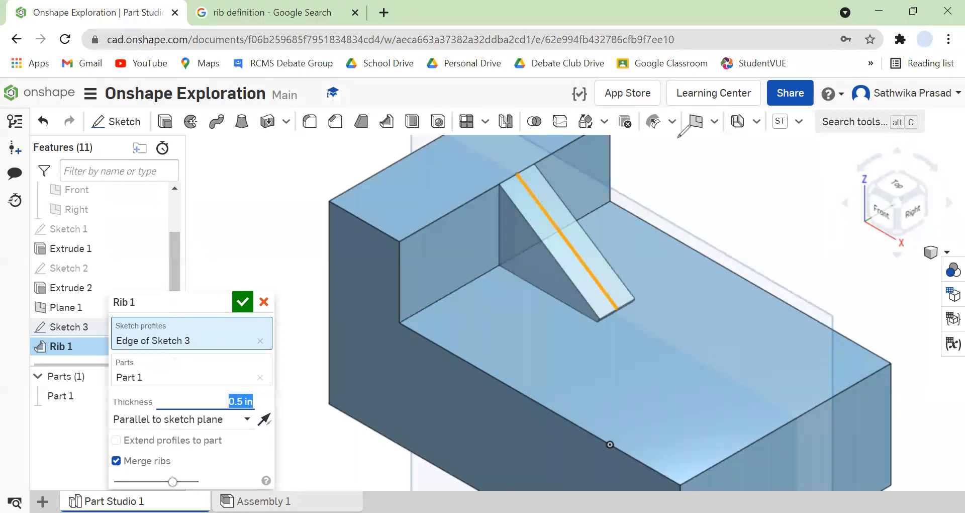
left_click_drag(517, 198, 531, 203)
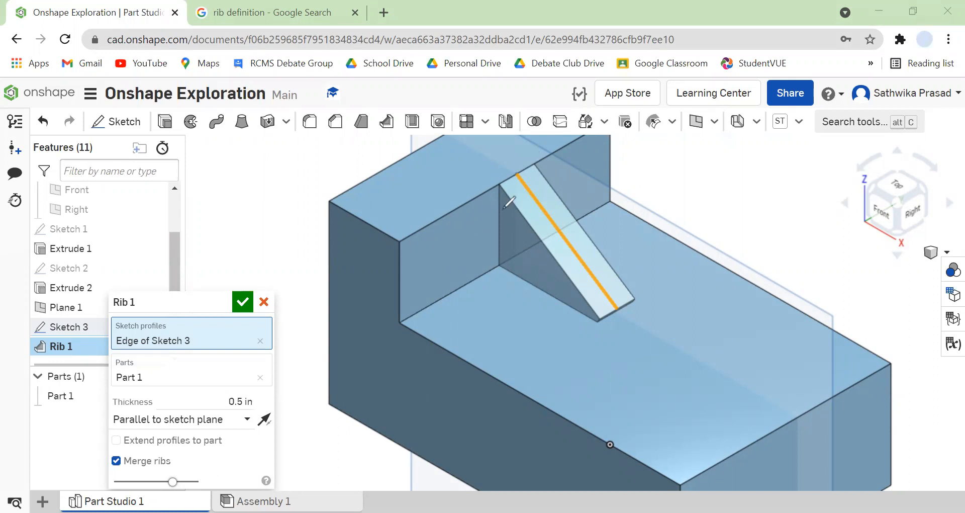
mouse_move(502, 210)
left_mouse_down()
mouse_move(525, 213)
mouse_move(535, 205)
mouse_move(510, 199)
mouse_move(511, 206)
mouse_move(532, 195)
left_mouse_up()
left_click_drag(523, 231, 551, 239)
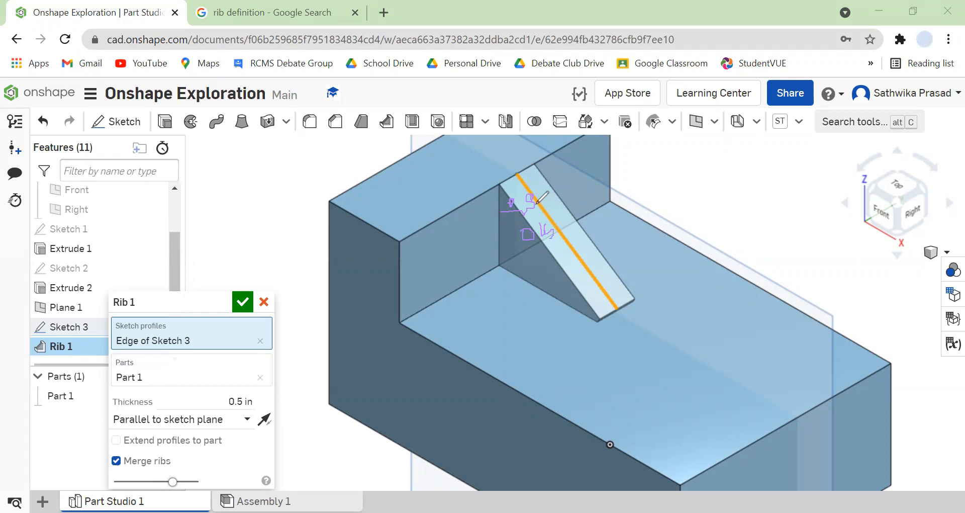
left_click_drag(541, 208, 558, 207)
left_click_drag(250, 395, 223, 394)
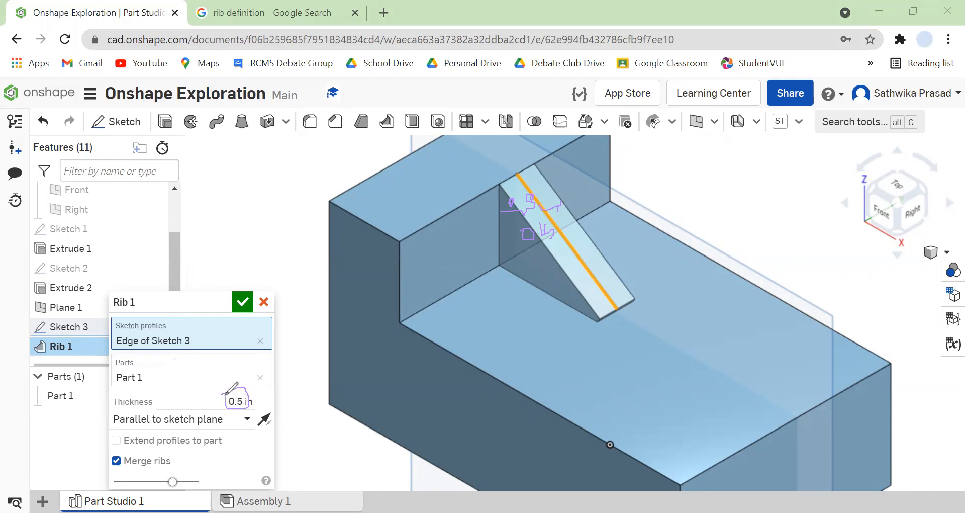
left_click(648, 106)
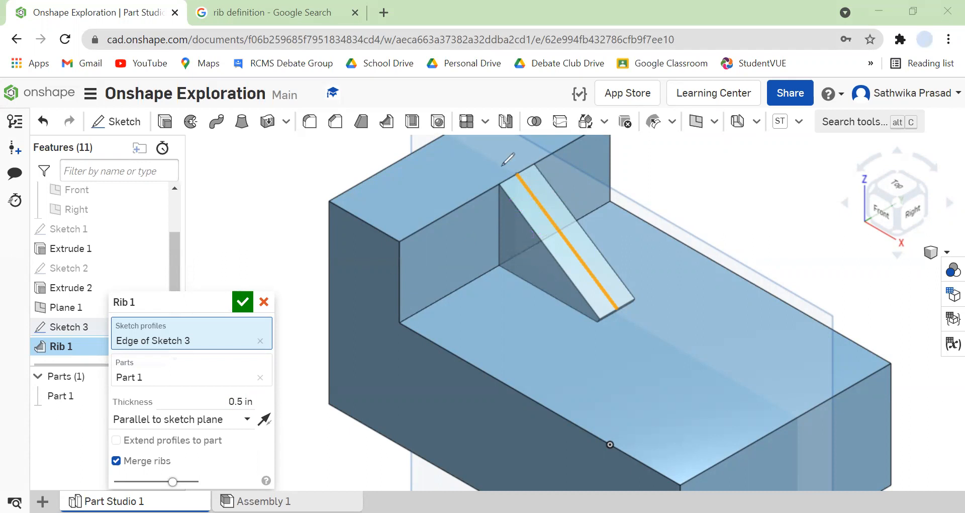
Accept the rib and hide the offset plane so only the finished part is displayed.
left_click(243, 302)
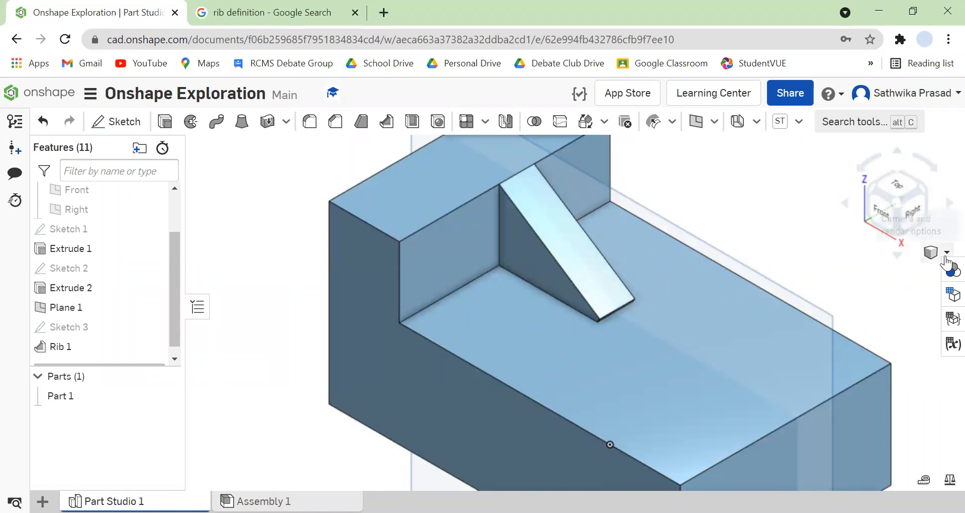
key("p")
key("p")
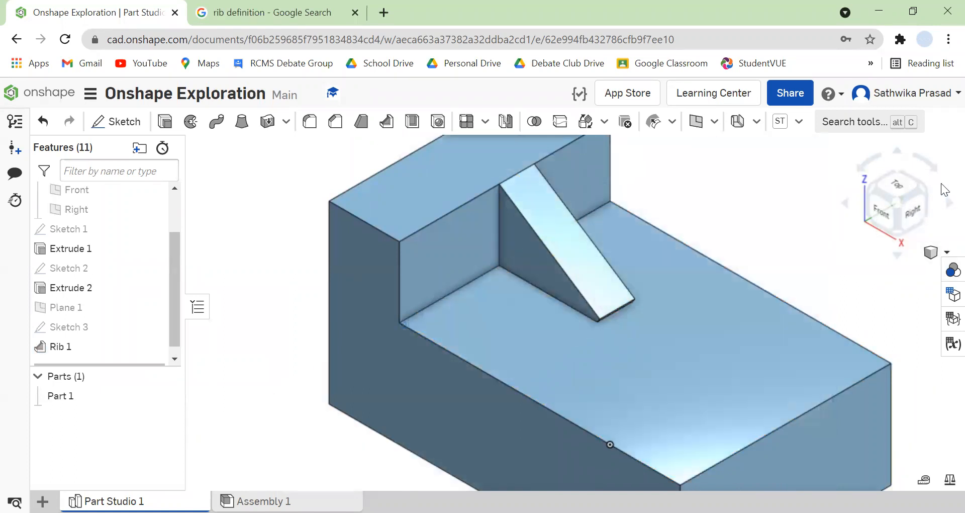
key("f")
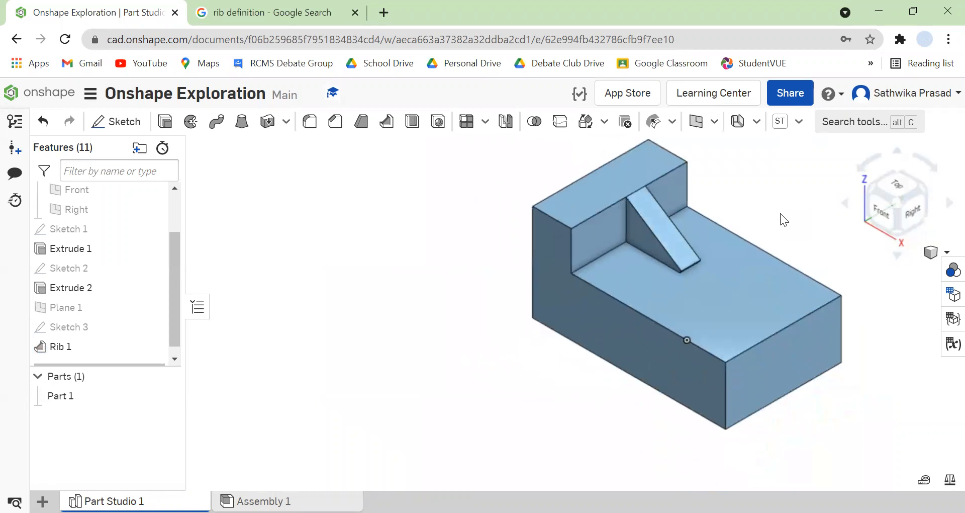